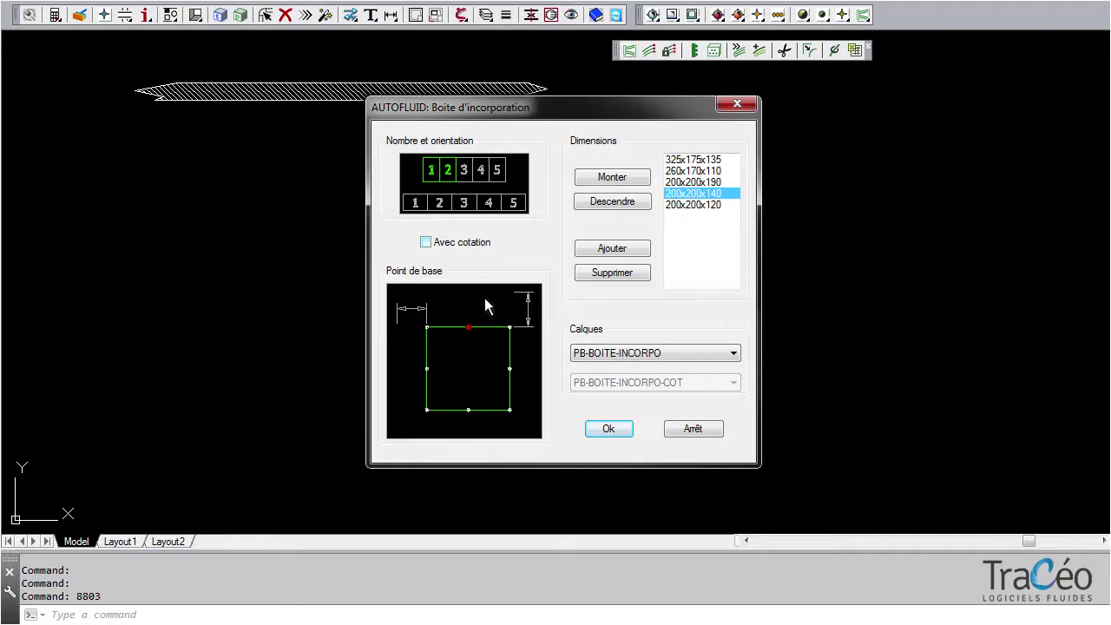
Place two side-by-side 200x200x140 incorporation boxes on layer PB-BOITE-INCORPO, based at the midpoint of the hatched wall's lower edge.
key("Return")
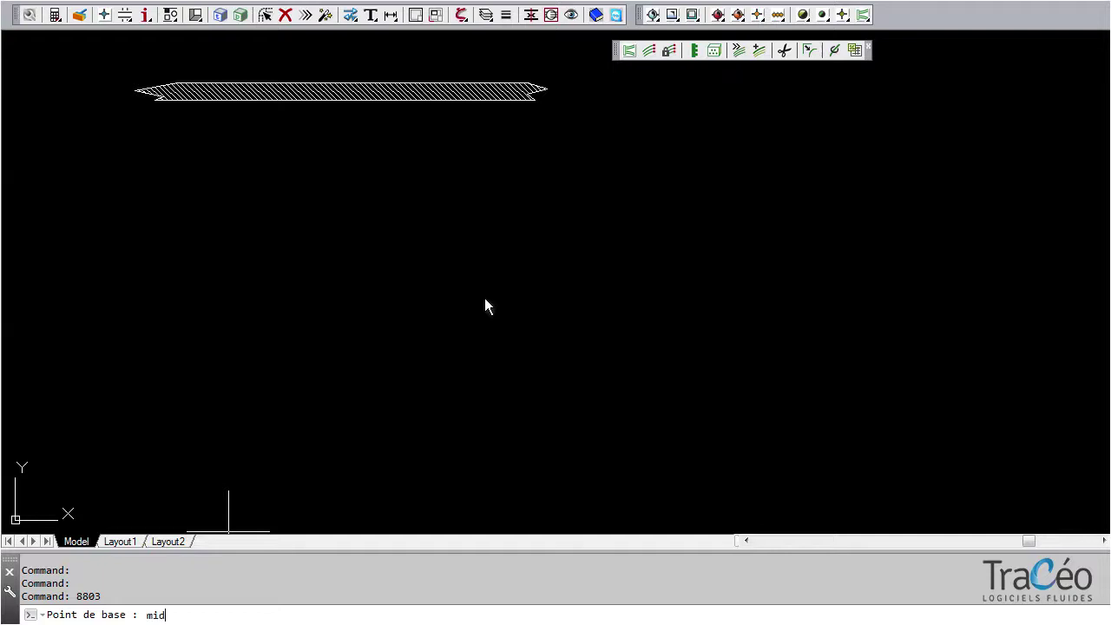
key("Return")
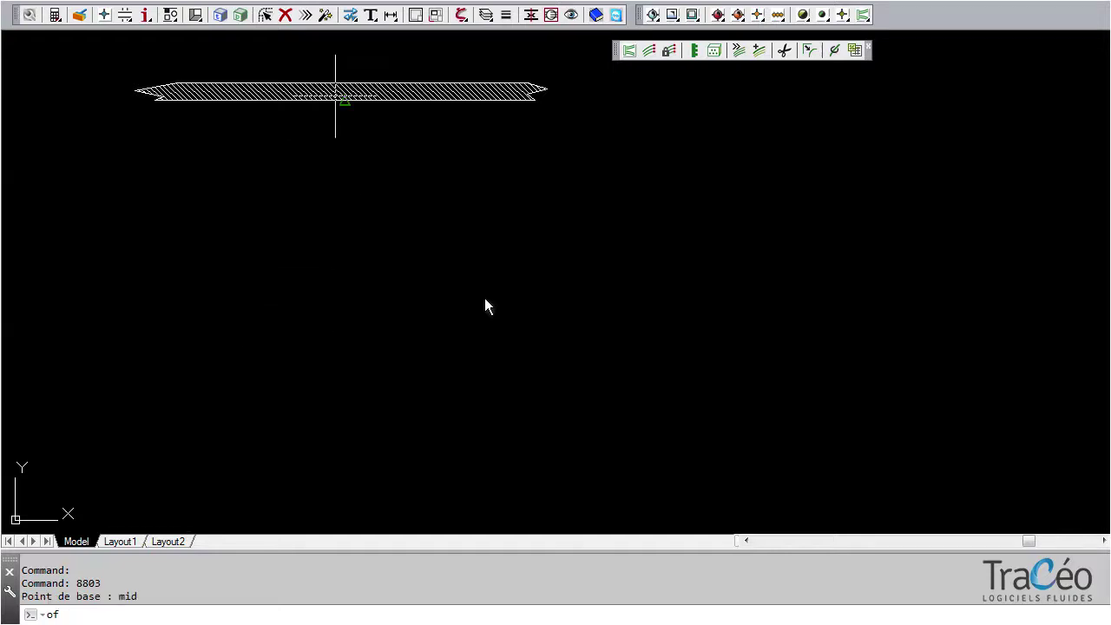
left_click(339, 98)
left_click(337, 147)
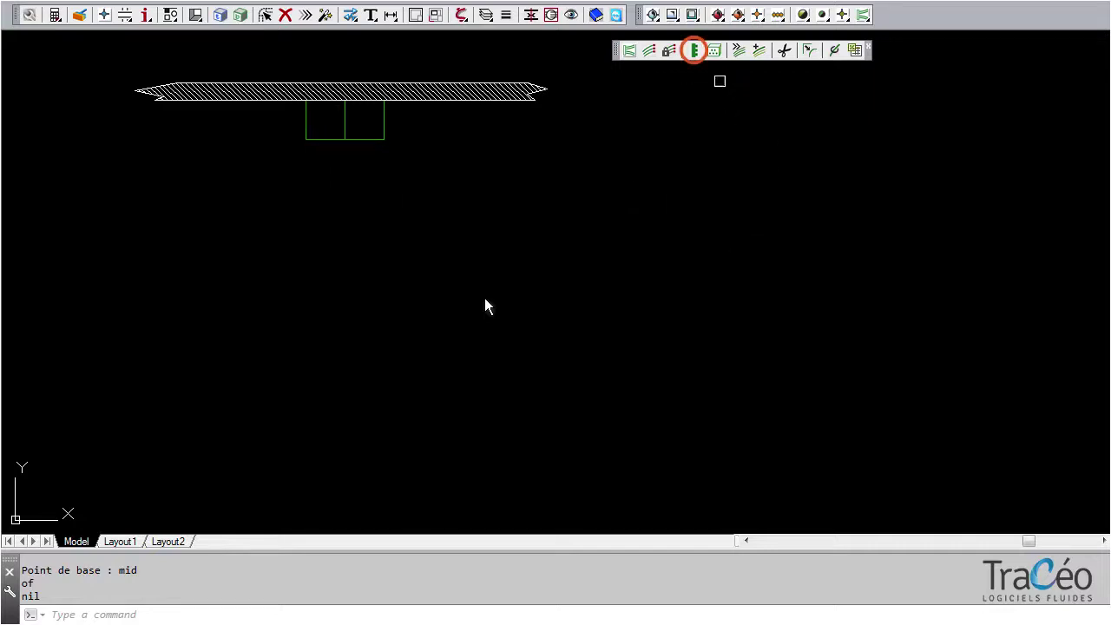
Place a free-position distribution manifold with 8 outlets on layer HY-NOURRICE, oriented vertically, below and left of the wall.
left_click(694, 50)
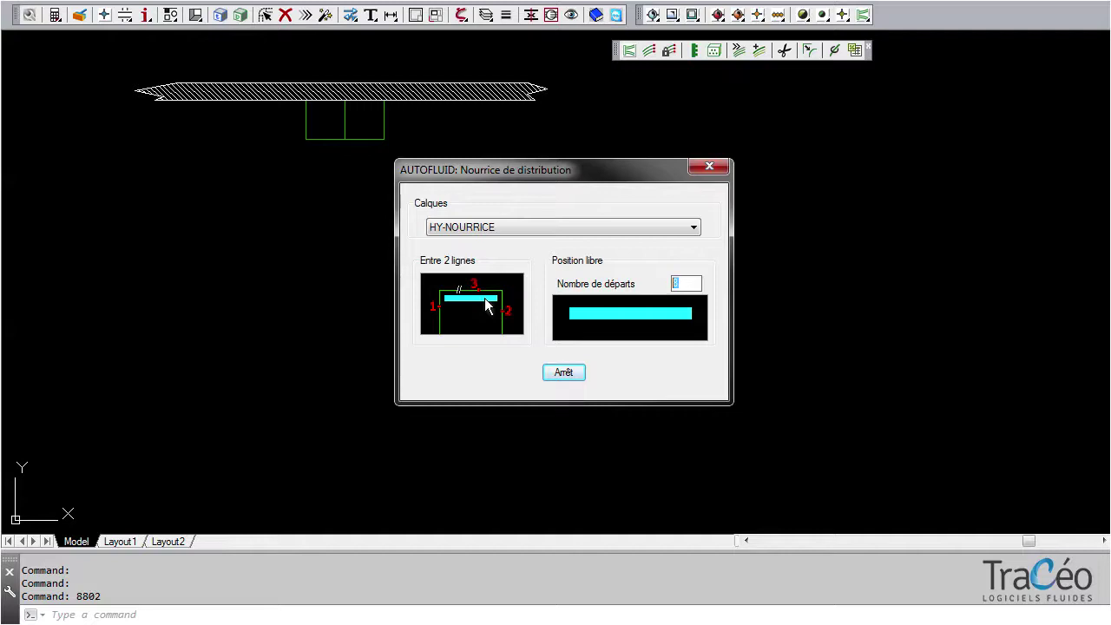
key("Return")
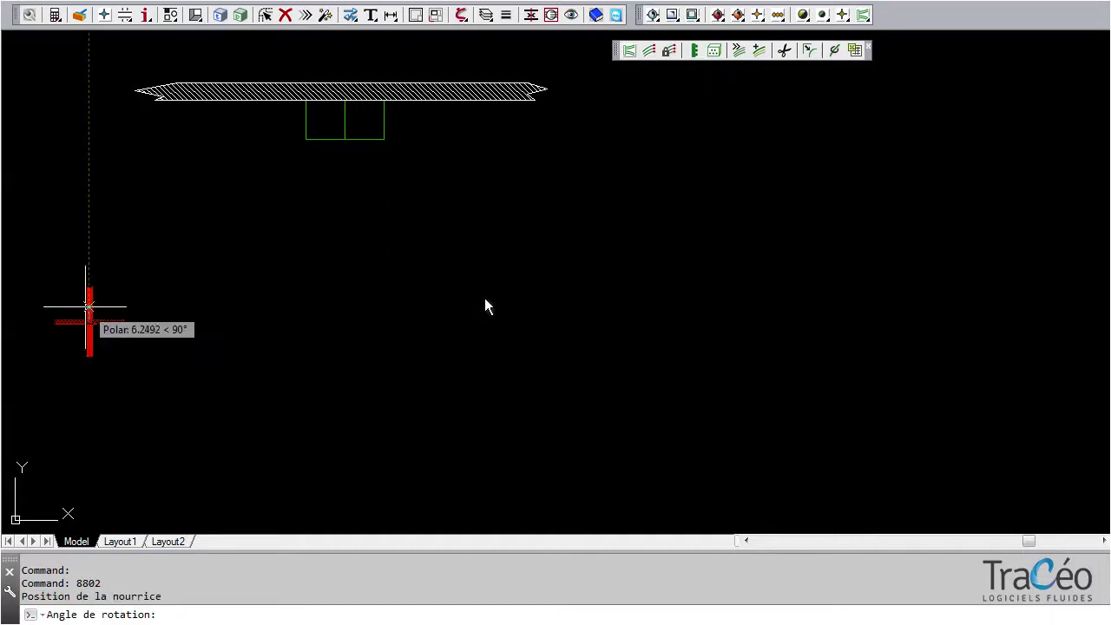
left_click(89, 308)
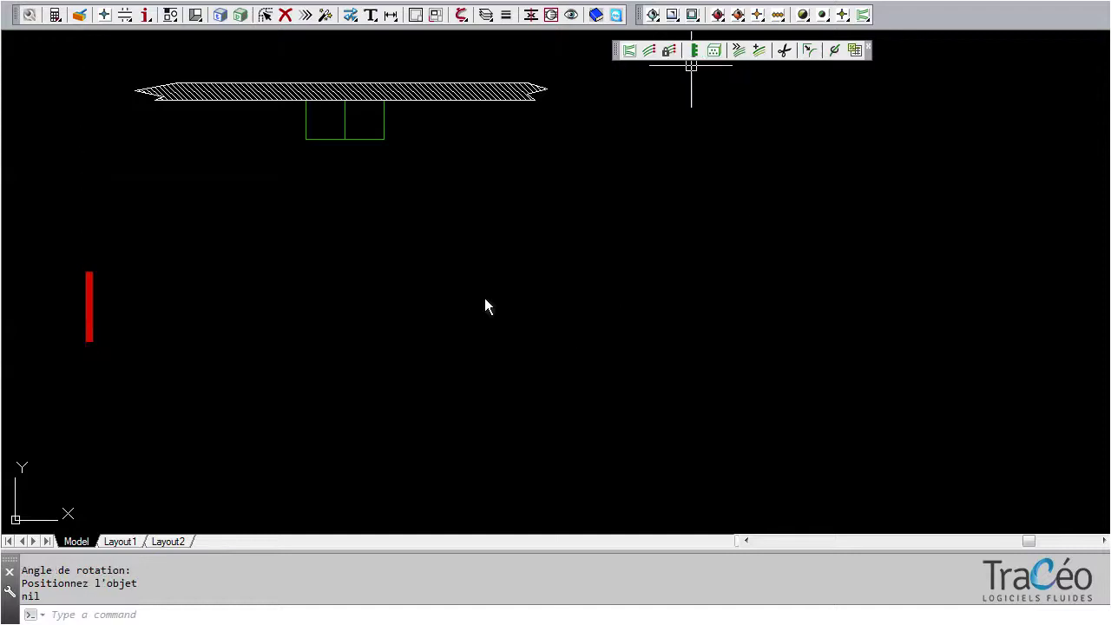
Insert a manifold between the two outer side lines of the incorporation boxes, parallel to the wall's lower edge, on layer HY-NOURRICE.
left_click(693, 50)
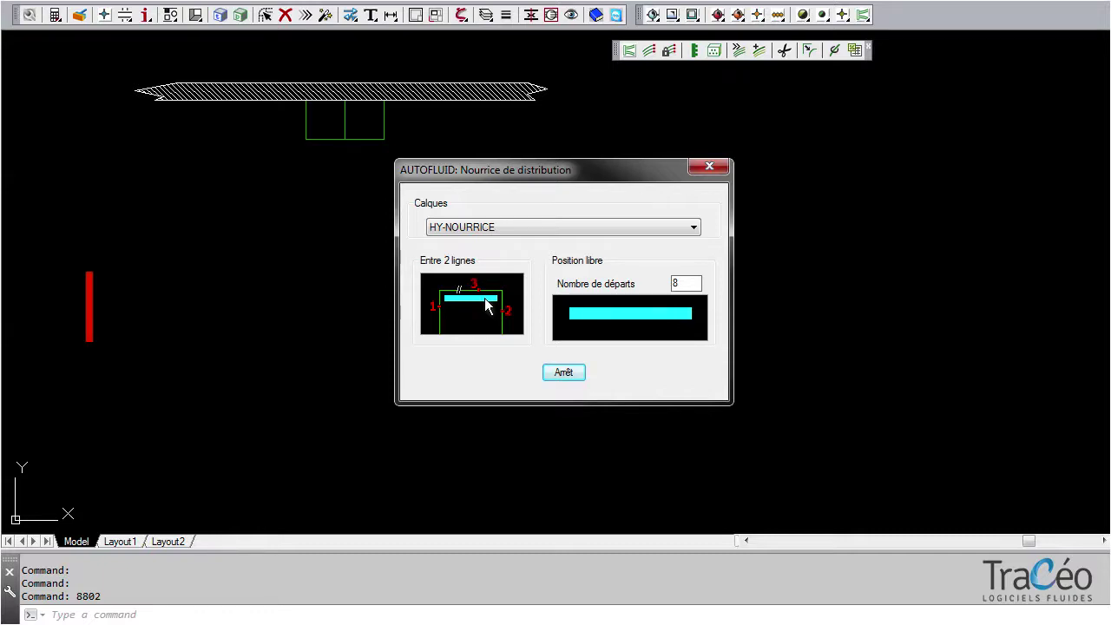
left_click(486, 305)
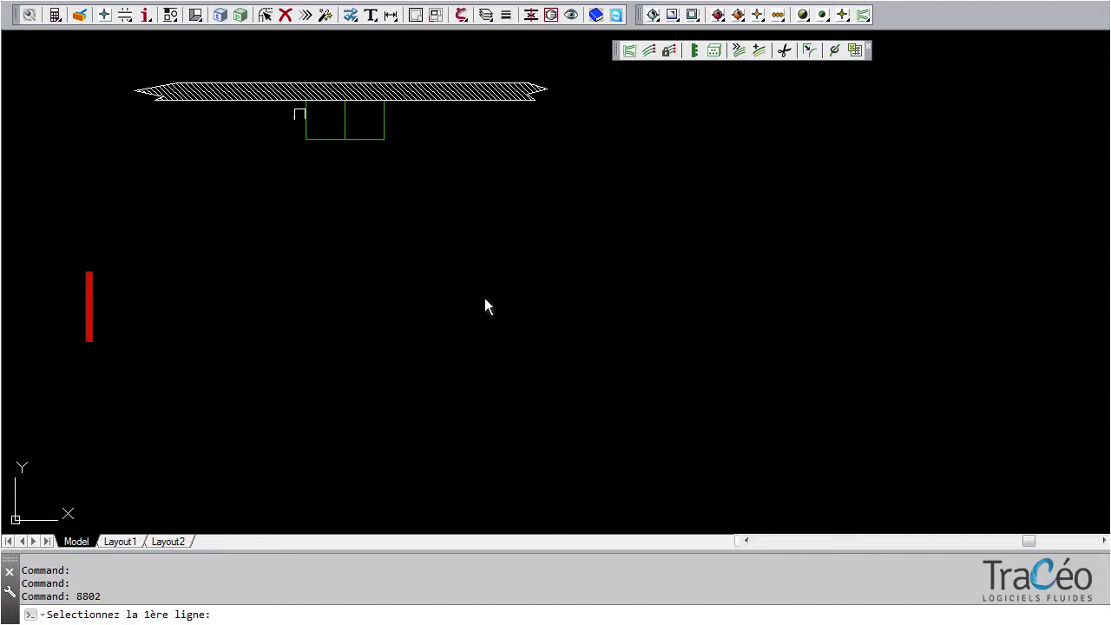
left_click(305, 120)
left_click(384, 121)
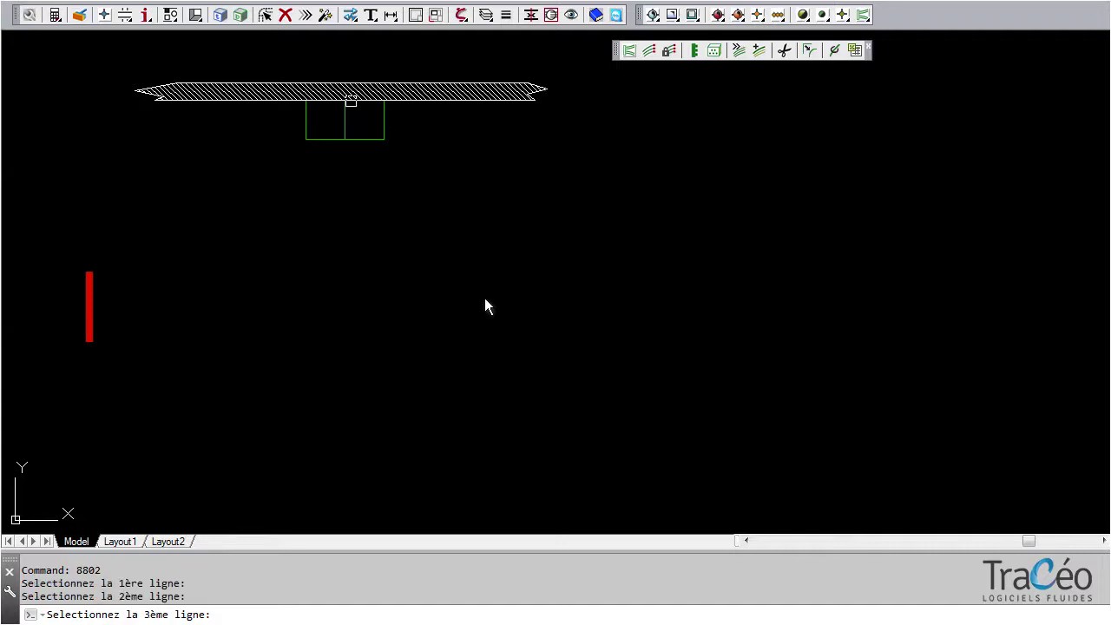
left_click(353, 97)
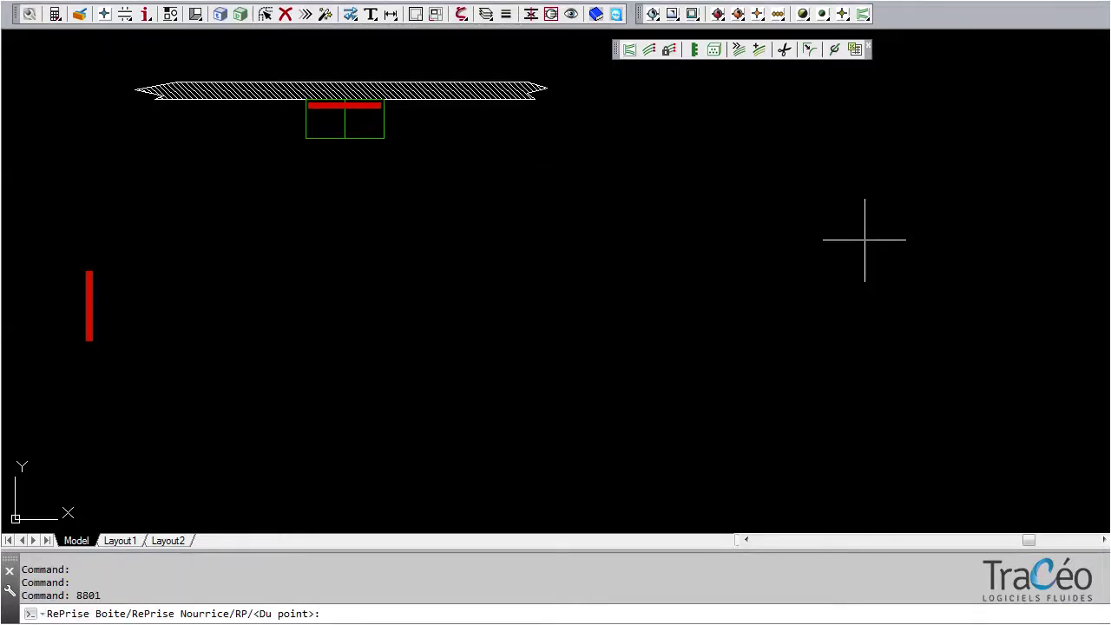
Start a multi-pipe routing and add three Eau chaude and four Eau froide networks to its layer list.
left_click(627, 50)
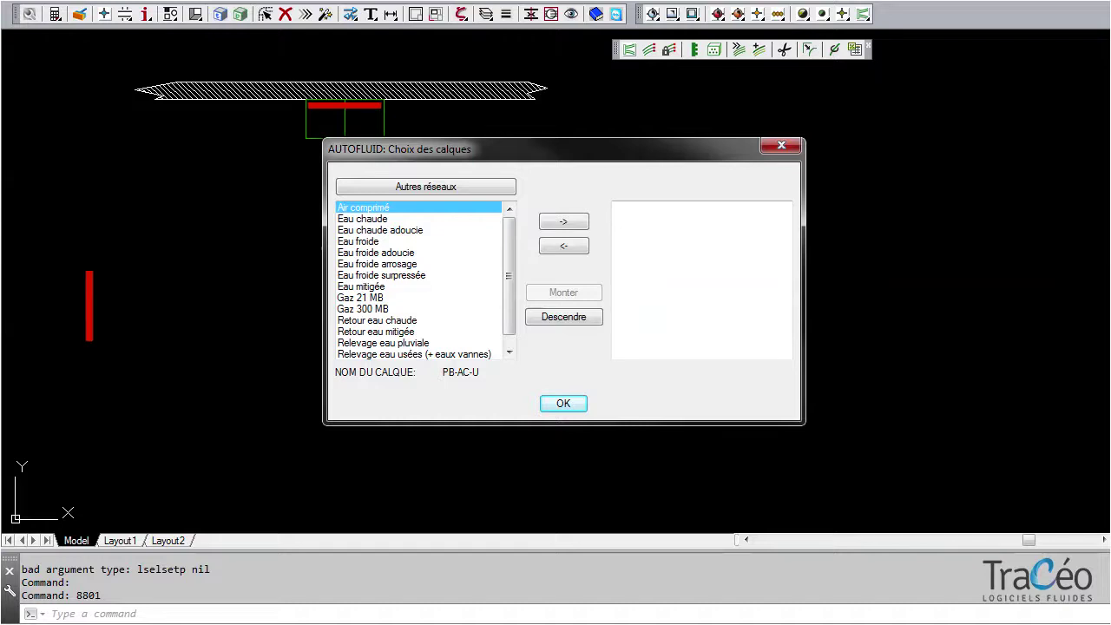
left_click(363, 218)
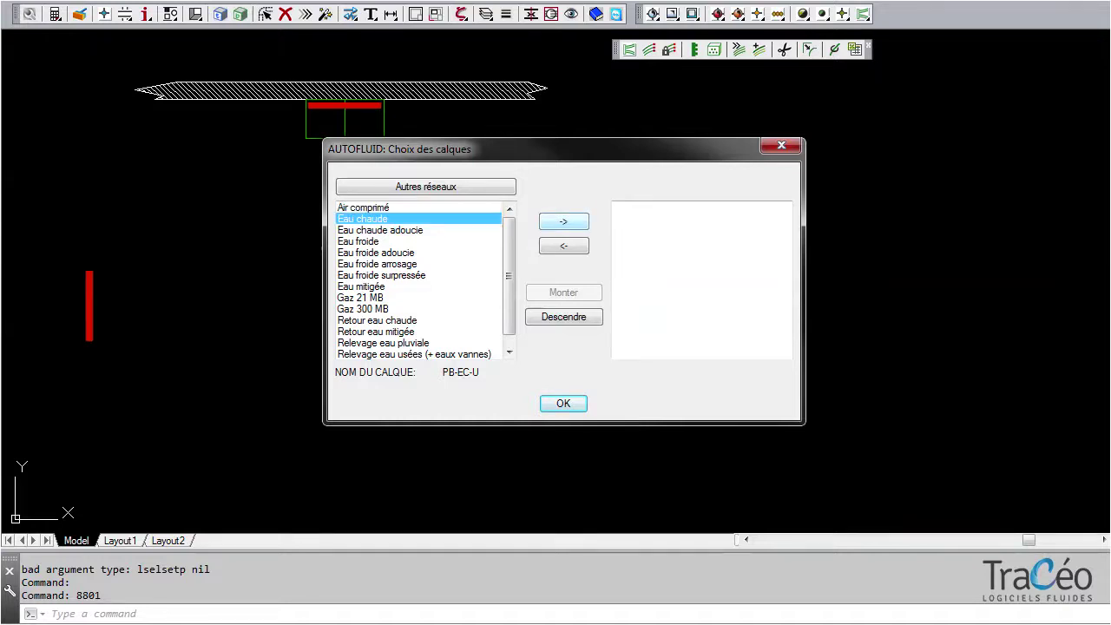
left_click(563, 221)
left_click(563, 221)
left_click(564, 222)
left_click(358, 242)
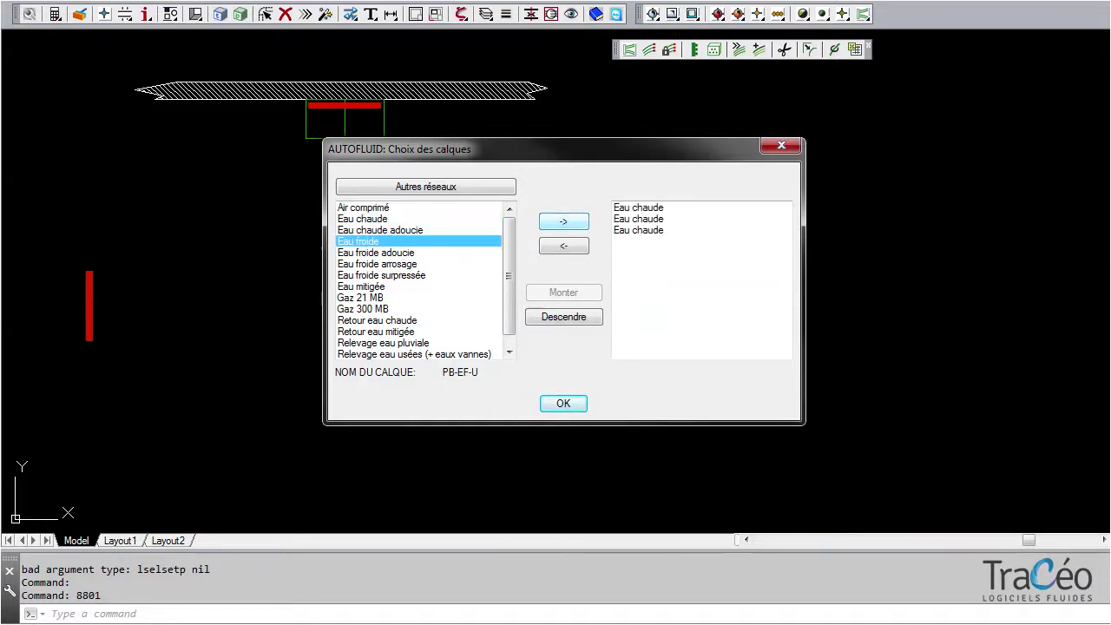
left_click(563, 221)
left_click(563, 222)
left_click(563, 222)
left_click(563, 221)
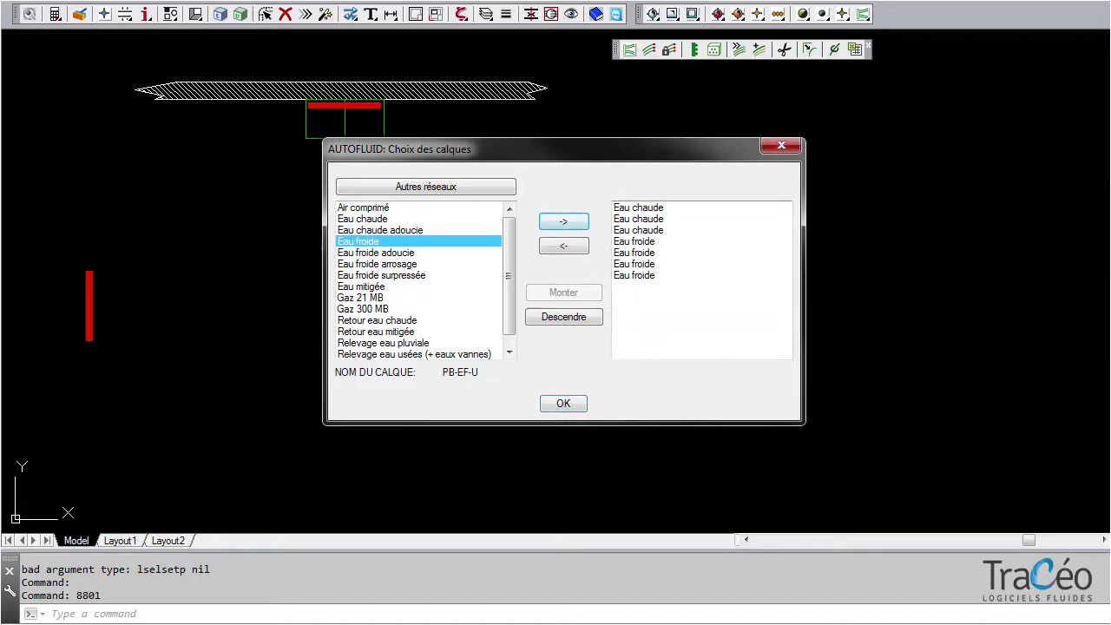
Reorder the chosen networks so Eau froide and Eau chaude alternate, beginning and ending with Eau froide, and accept the list.
left_click(635, 241)
left_click(563, 293)
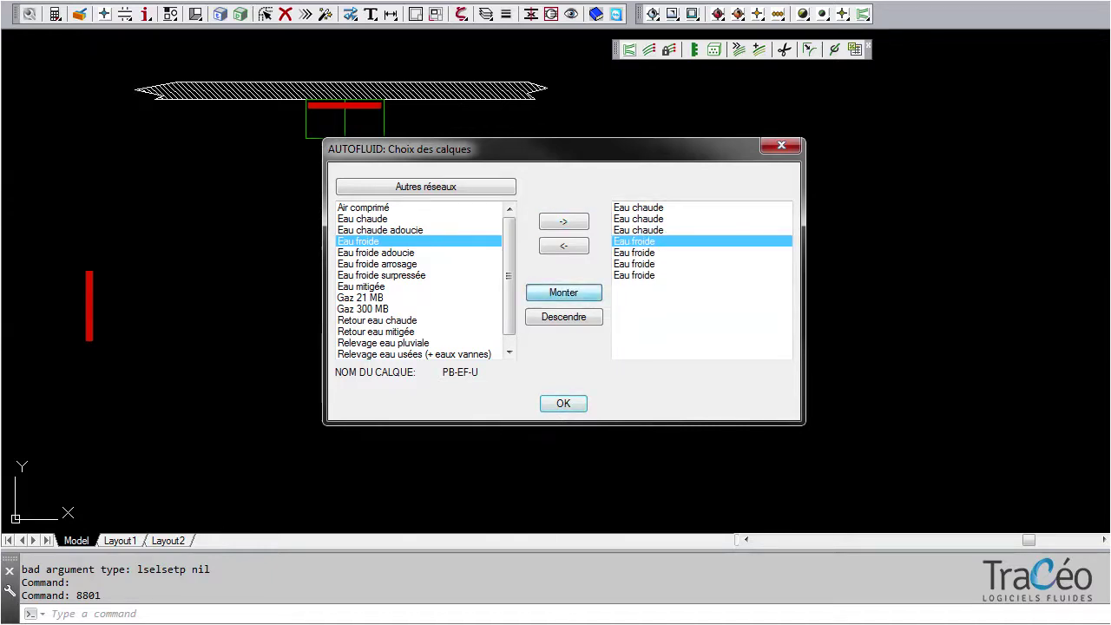
left_click(563, 293)
left_click(563, 292)
left_click(634, 252)
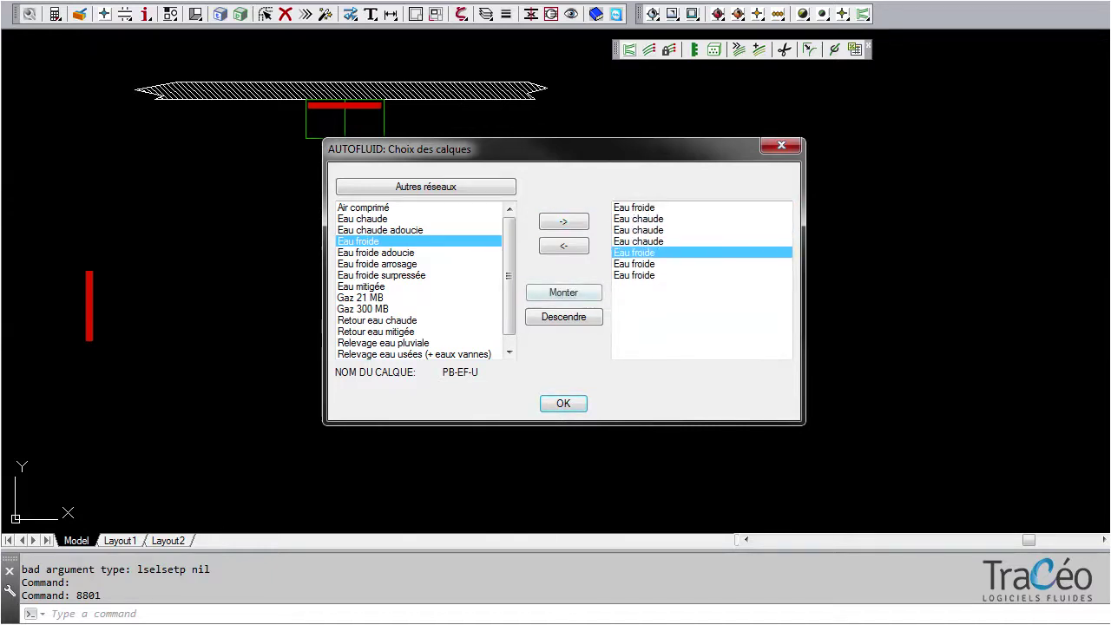
left_click(563, 292)
left_click(564, 293)
left_click(634, 263)
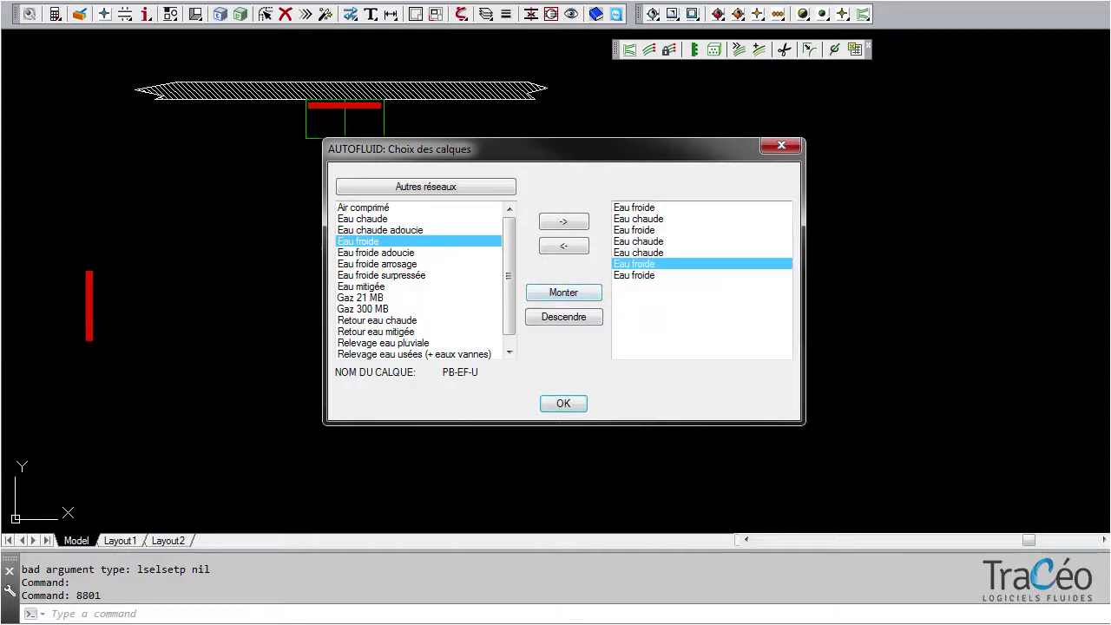
left_click(563, 292)
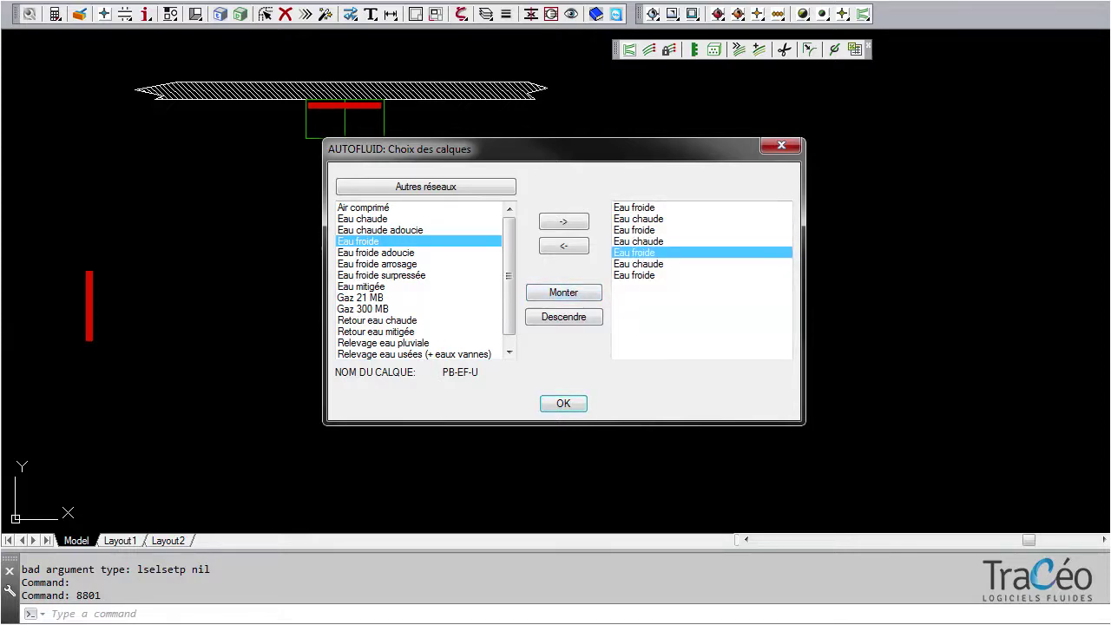
left_click(563, 404)
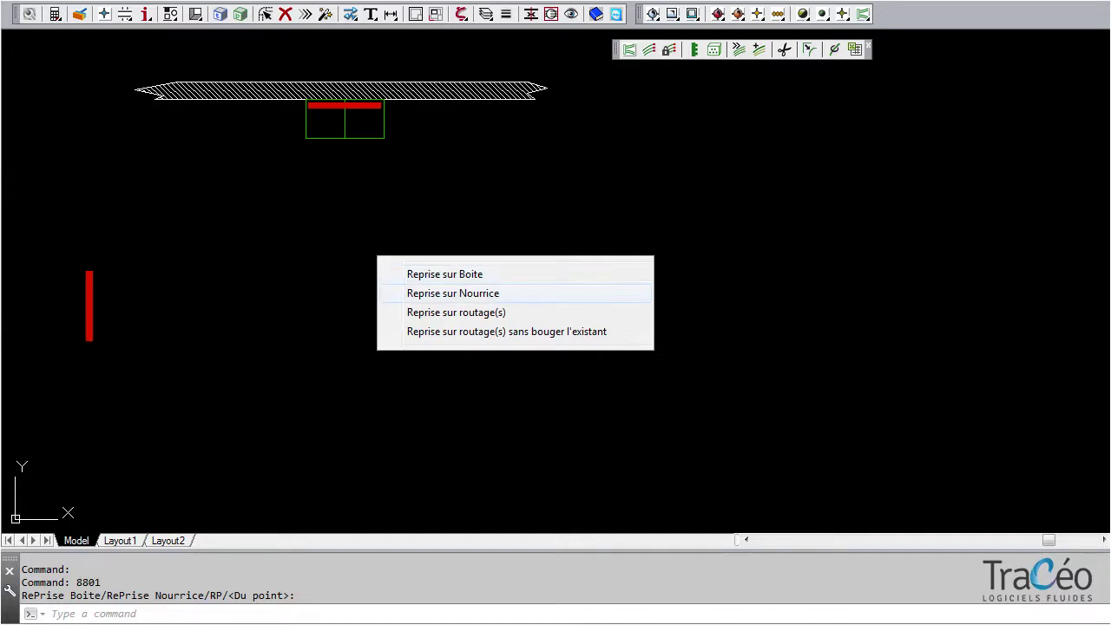
Route the seven pipes from the manifold in the incorporation boxes, running down from the wall and curving right to a horizontal end.
left_click(481, 292)
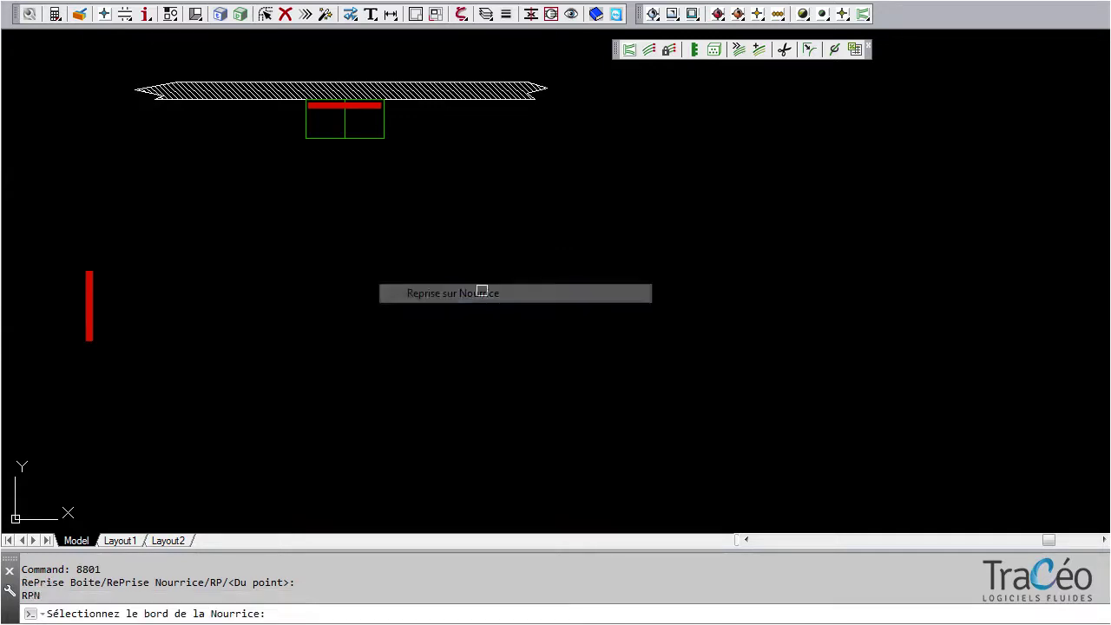
left_click(364, 106)
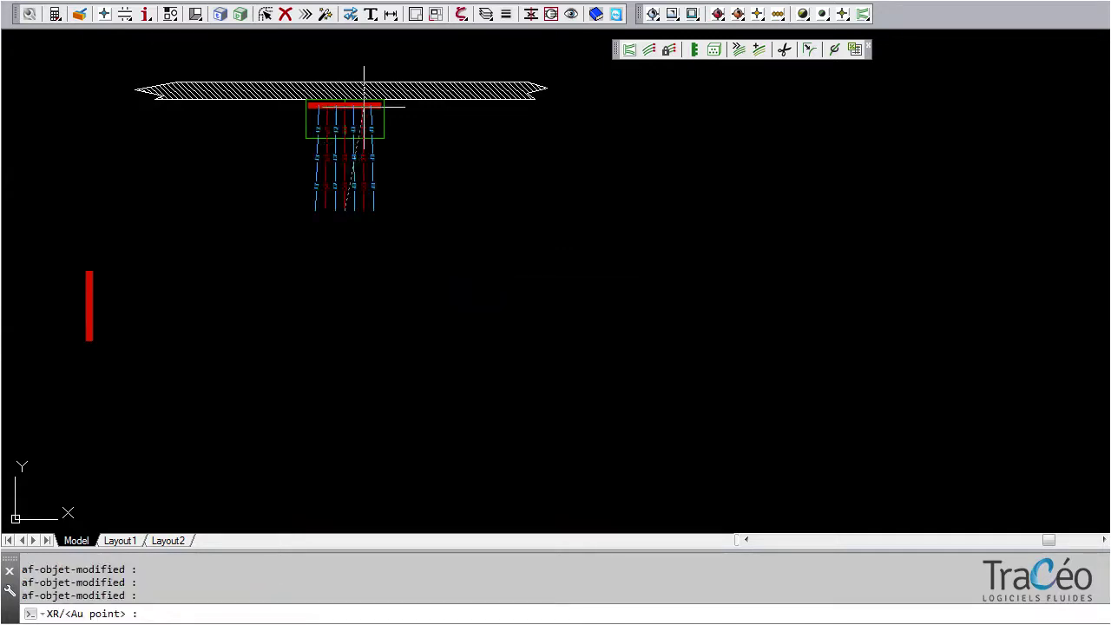
left_click(346, 272)
key("Return")
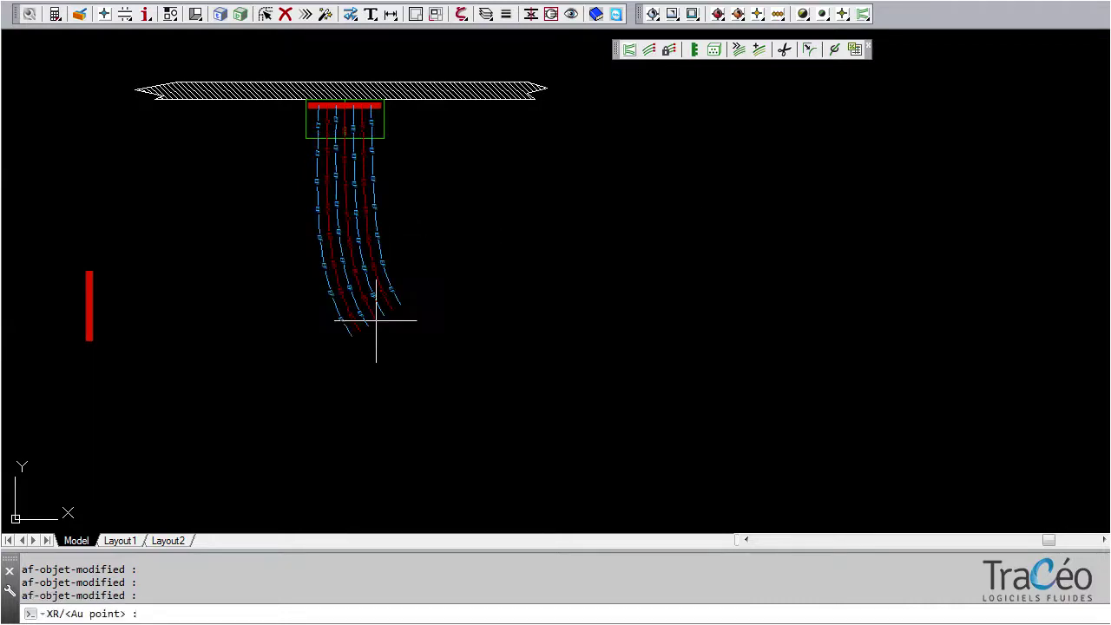
key("Return")
left_click(620, 422)
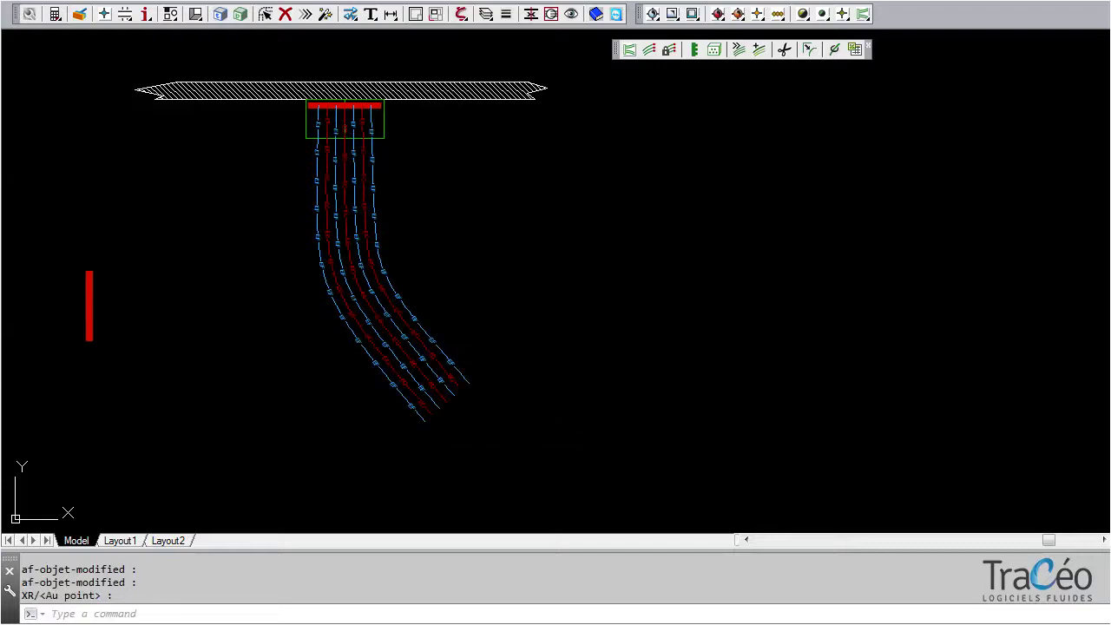
key("Return")
left_click(745, 431)
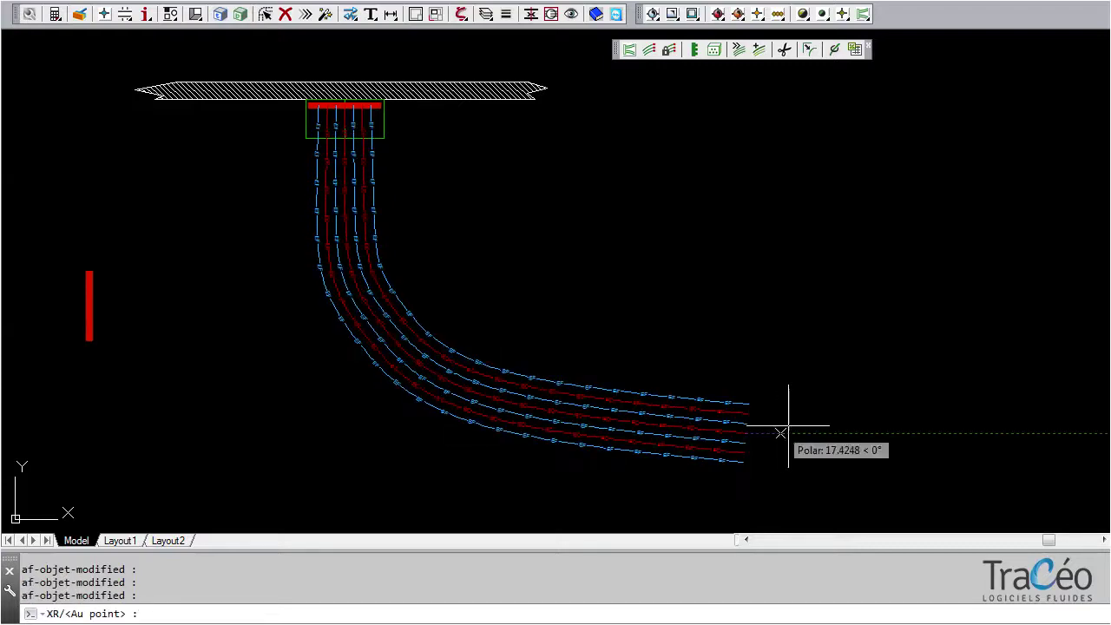
key("Return")
key("Return")
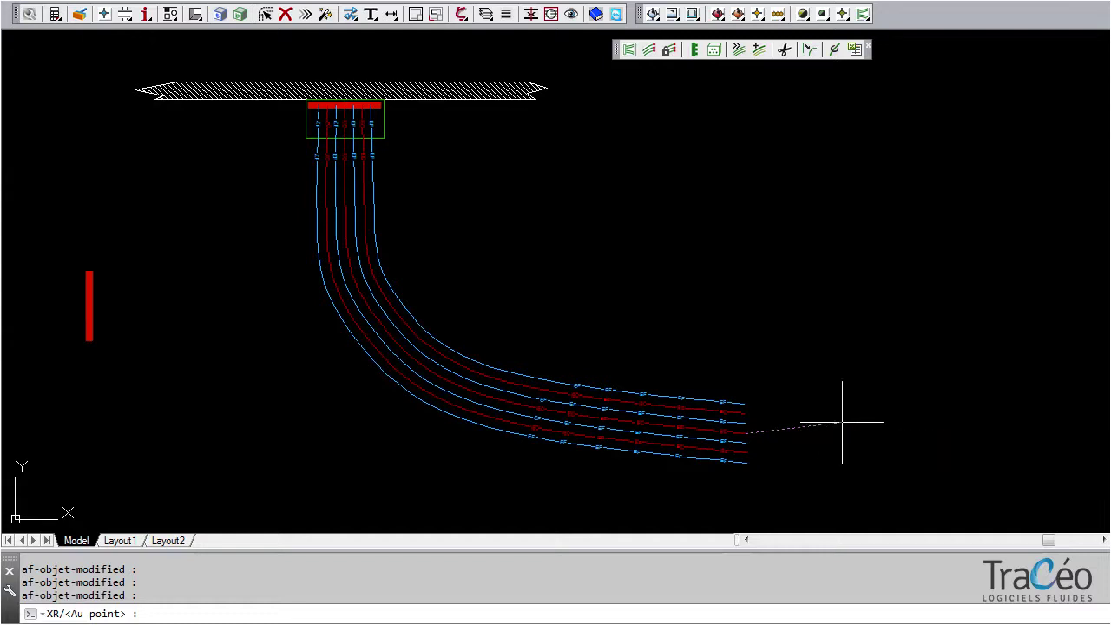
left_click(842, 428)
key("Return")
key("Return")
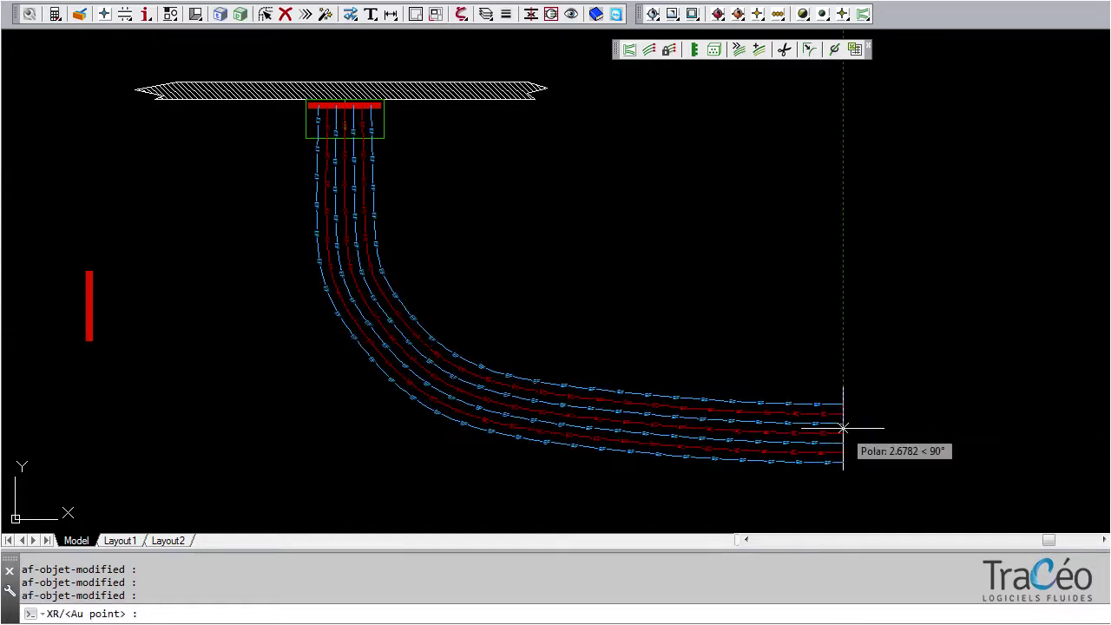
Resume routing from the two uppermost pipes without moving the existing run, curve them right and upward, and end the routing.
right_click(843, 427)
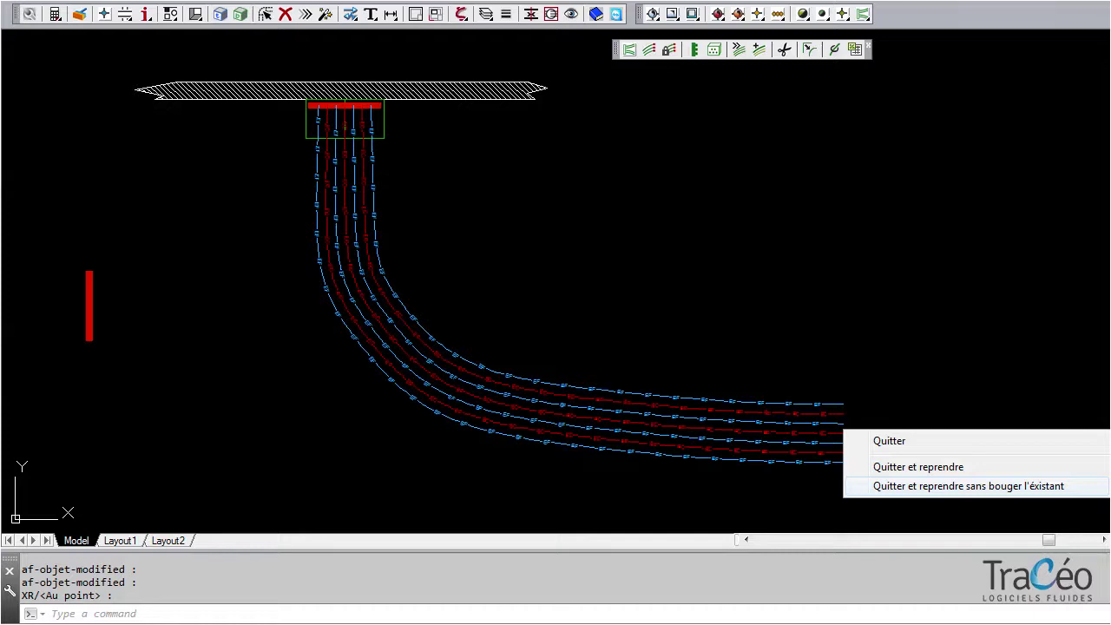
left_click(941, 486)
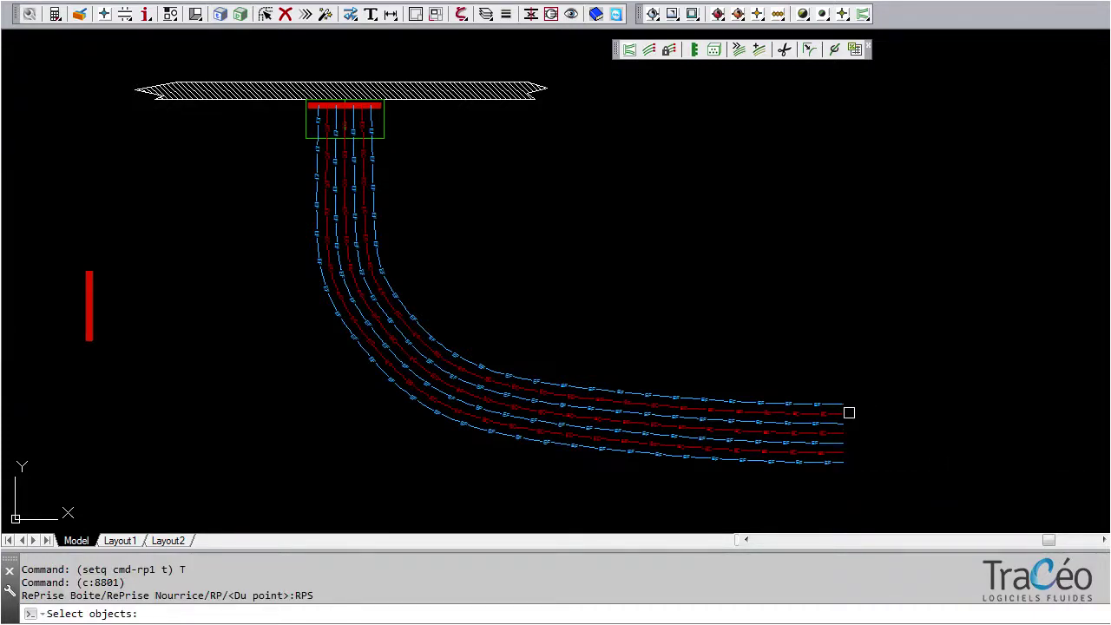
left_click(839, 407)
left_click(839, 404)
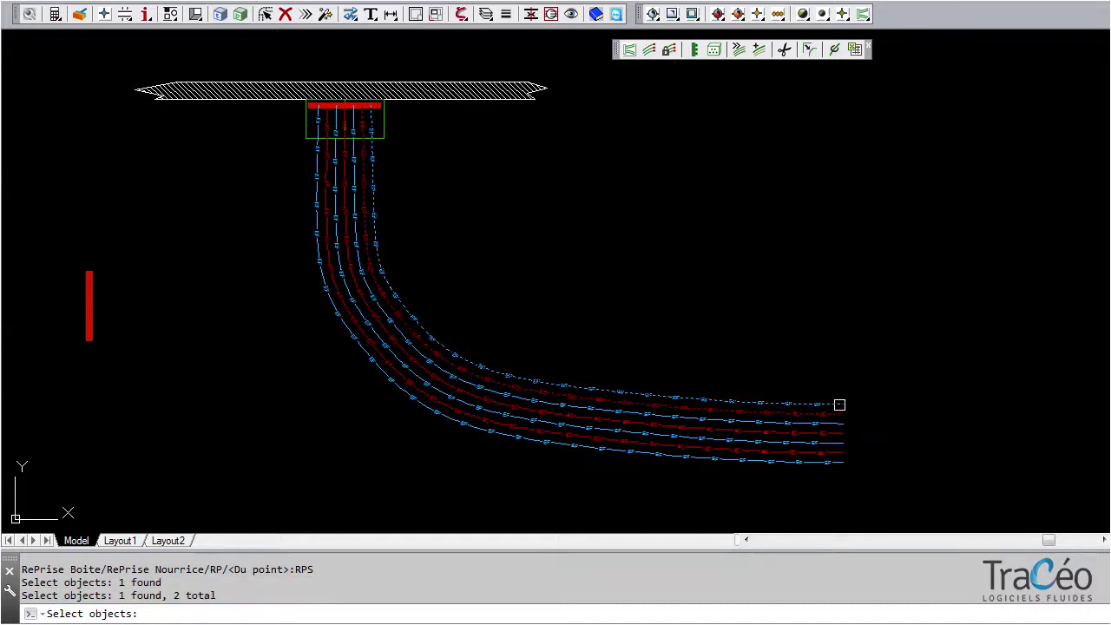
right_click(866, 406)
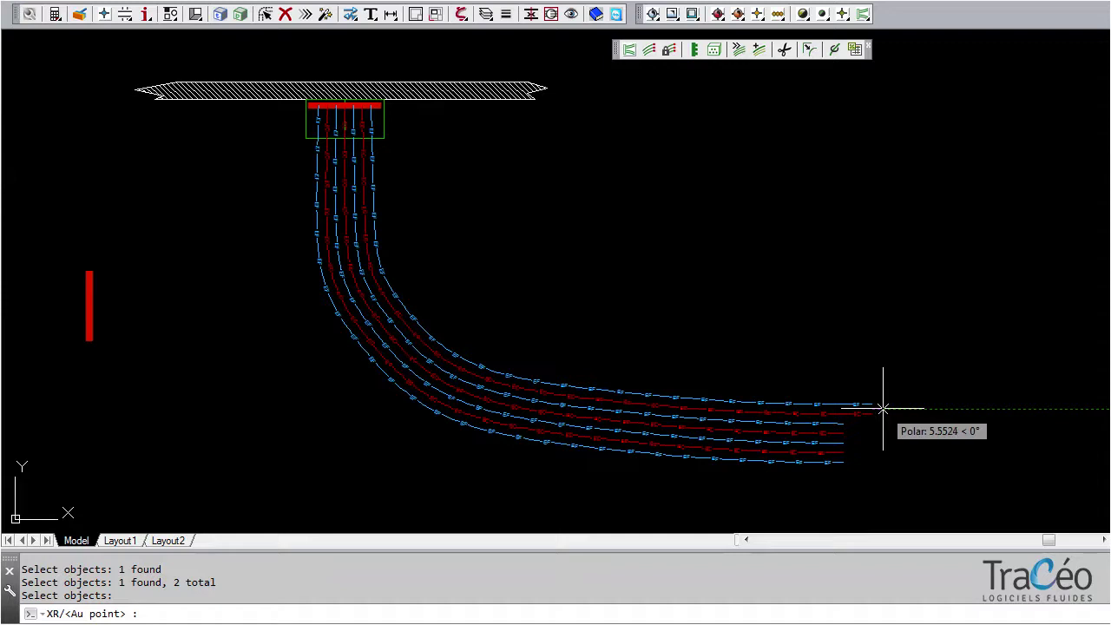
left_click(882, 407)
left_click(946, 388)
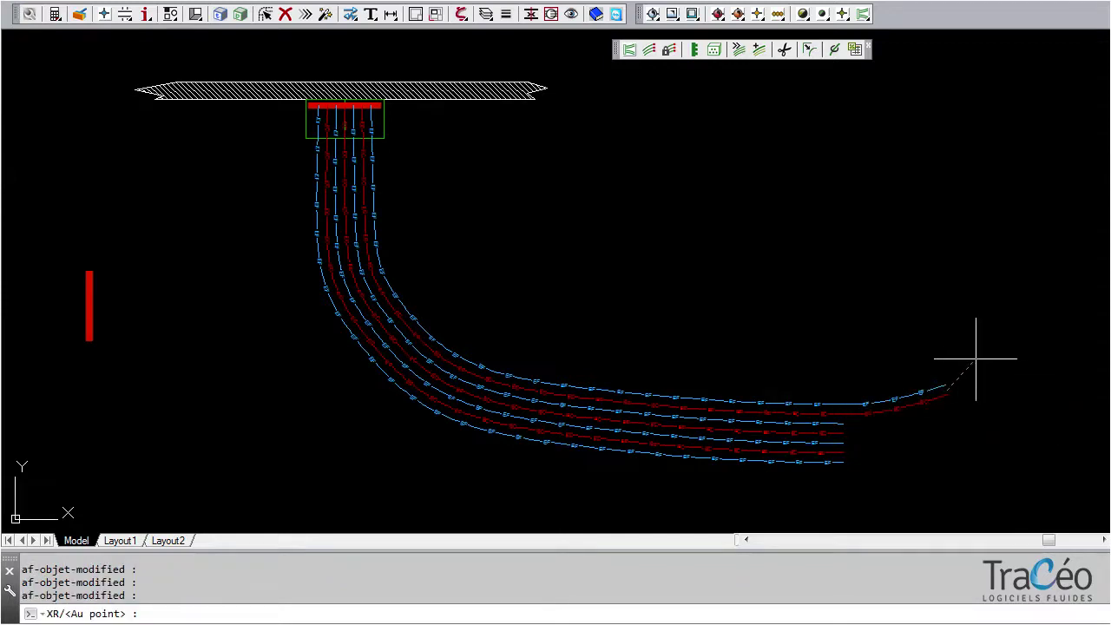
left_click(975, 358)
left_click(1024, 265)
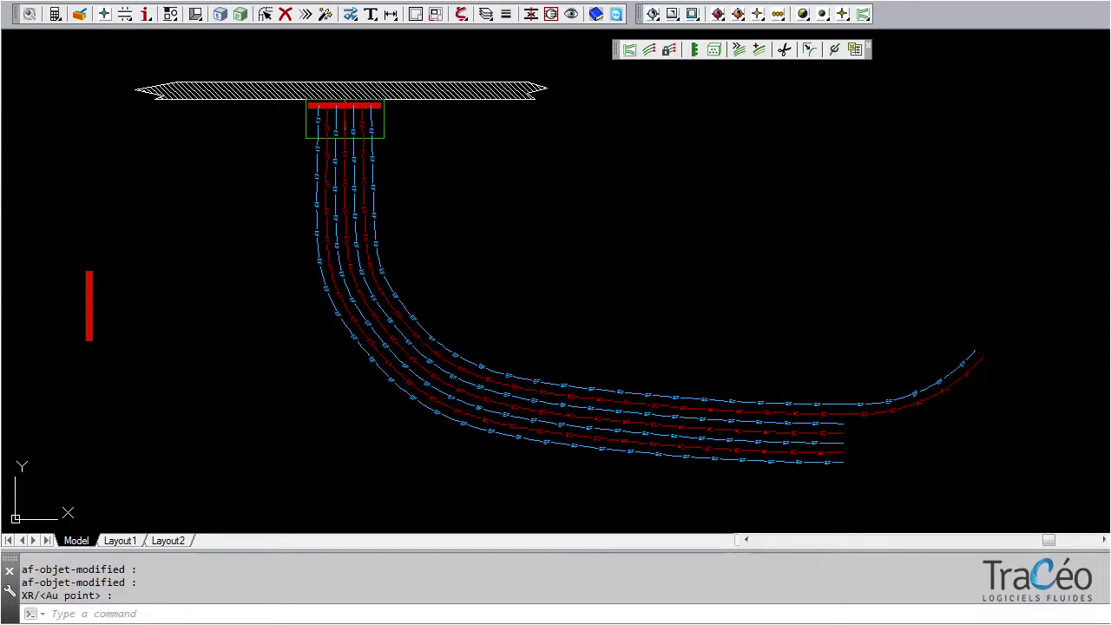
left_click(1022, 200)
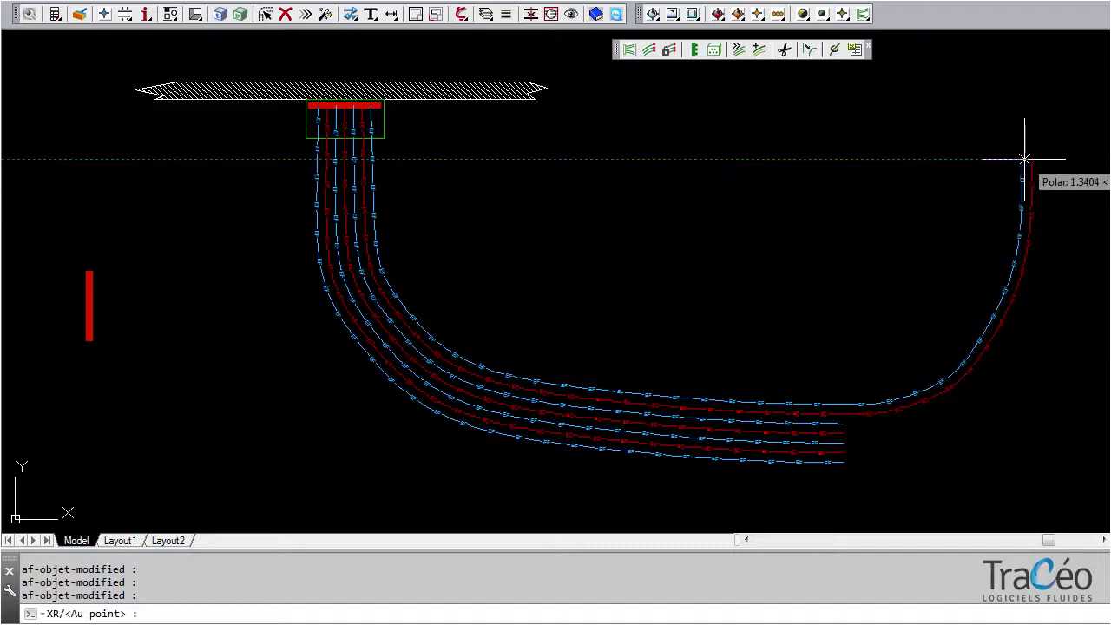
right_click(1024, 160)
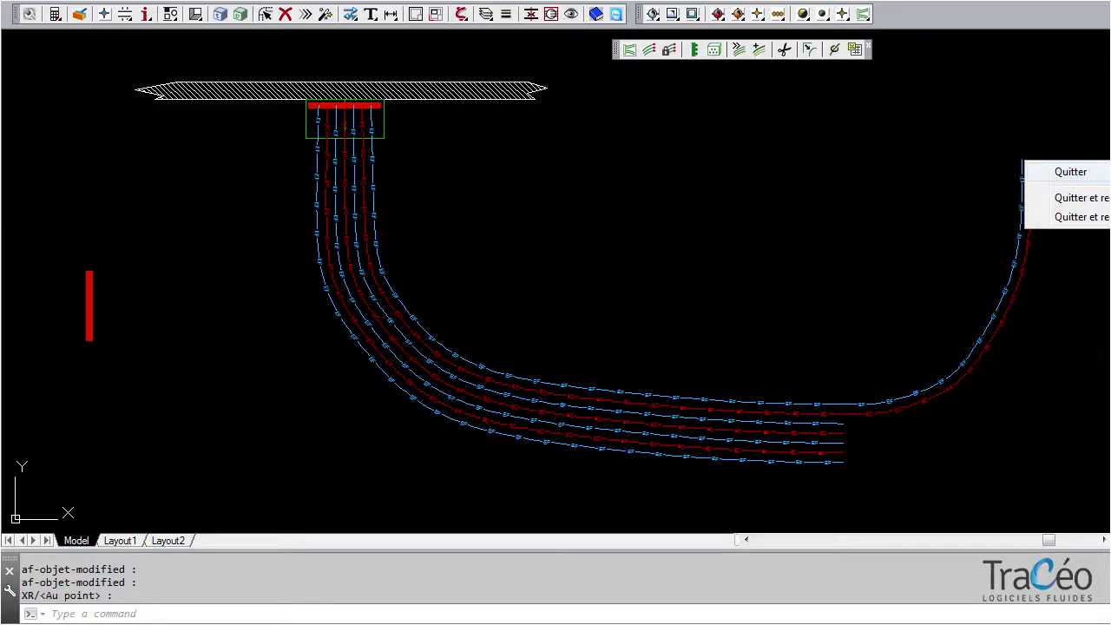
left_click(1069, 172)
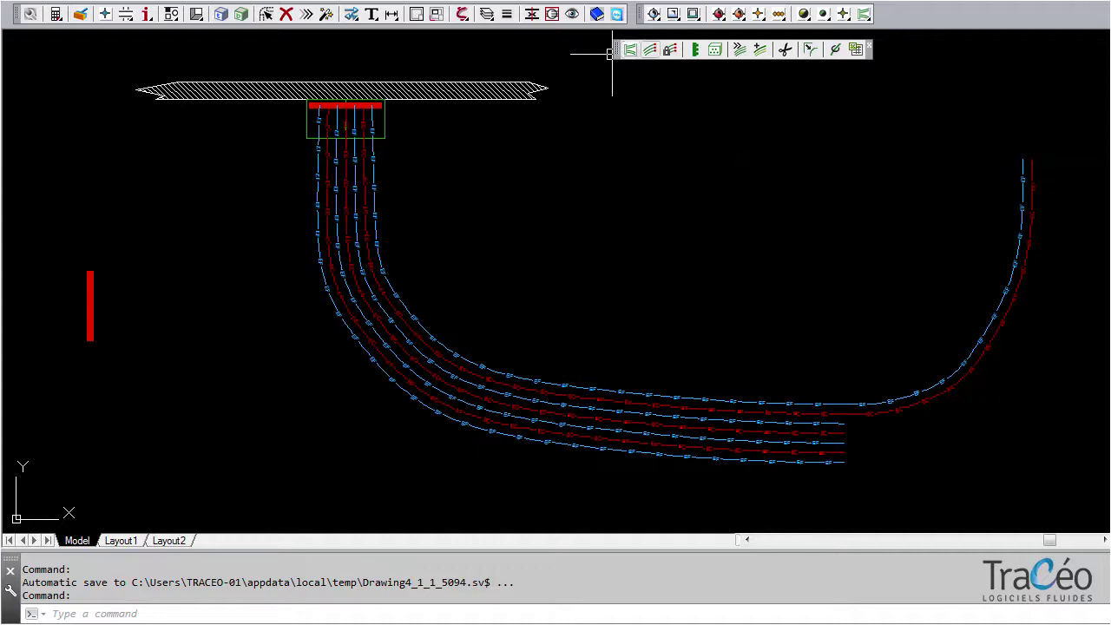
Resume routing from the third and fourth pipes of the bundle and extend the pair horizontally to the right.
left_click(650, 50)
left_click(834, 433)
left_click(840, 433)
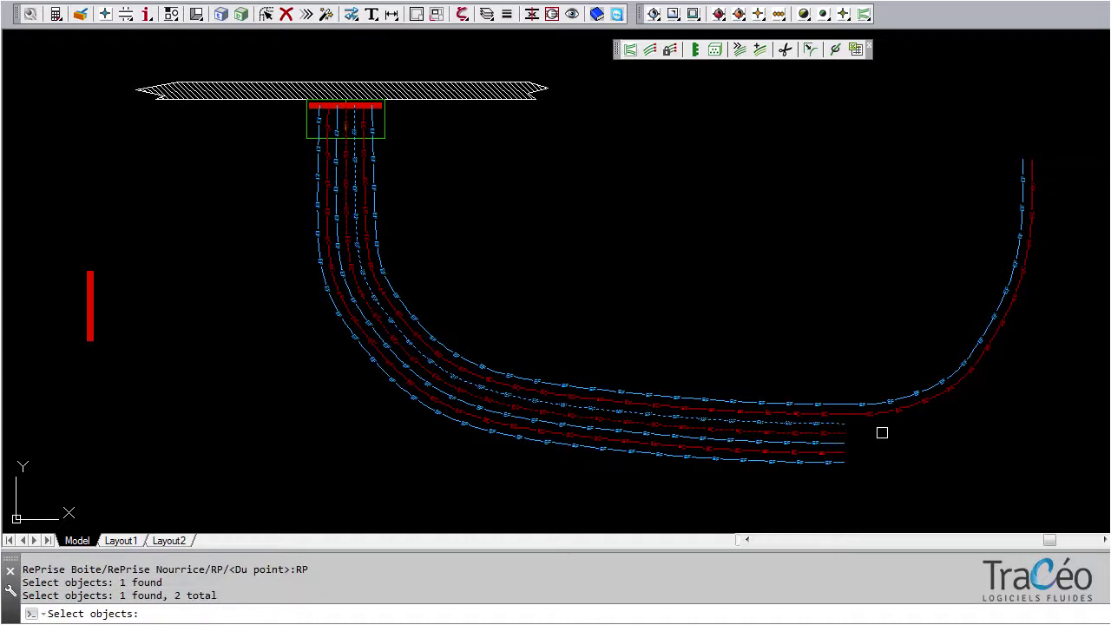
key("Return")
left_click(940, 425)
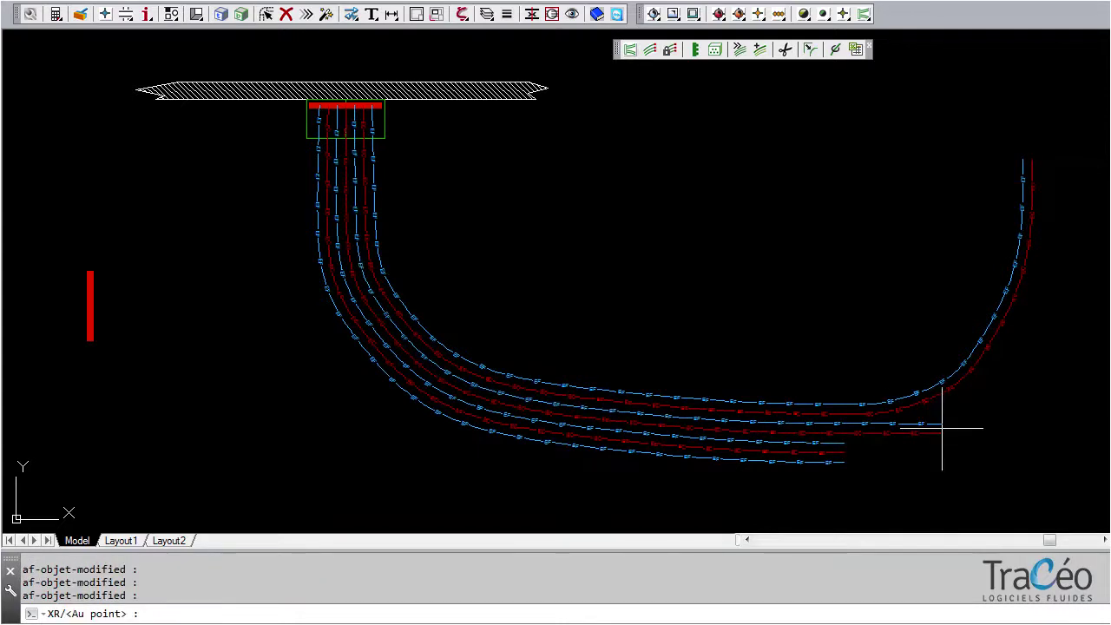
middle_click_drag(940, 427, 731, 431)
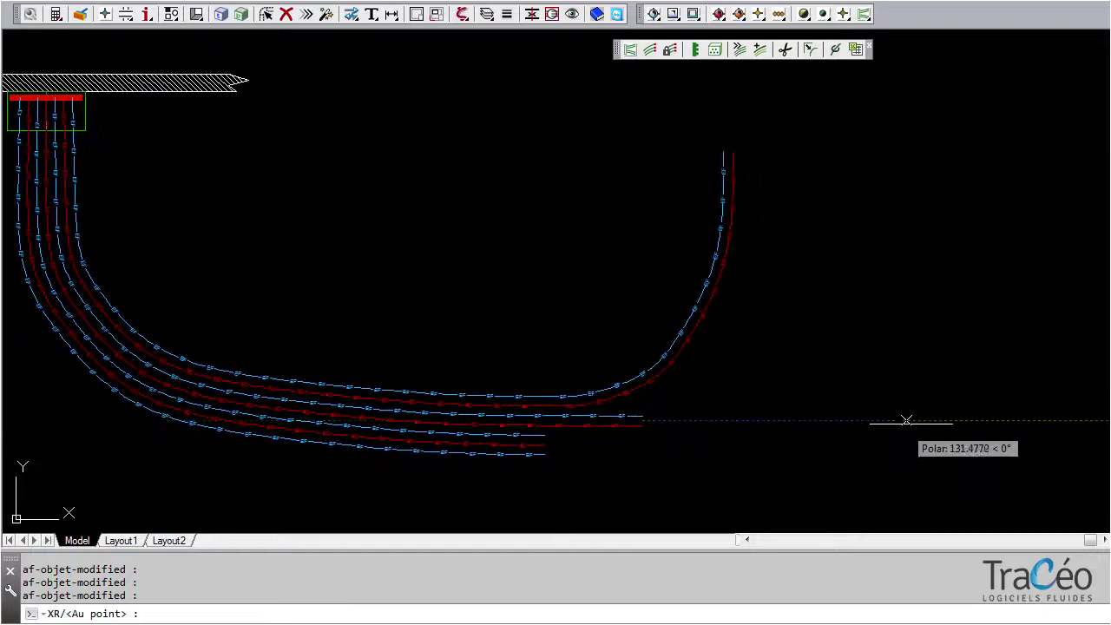
key("Return")
left_click(913, 420)
Curve the extended hot and cold pair to the right and upward, finishing with a vertical run level with the first branch's end.
left_click(1004, 405)
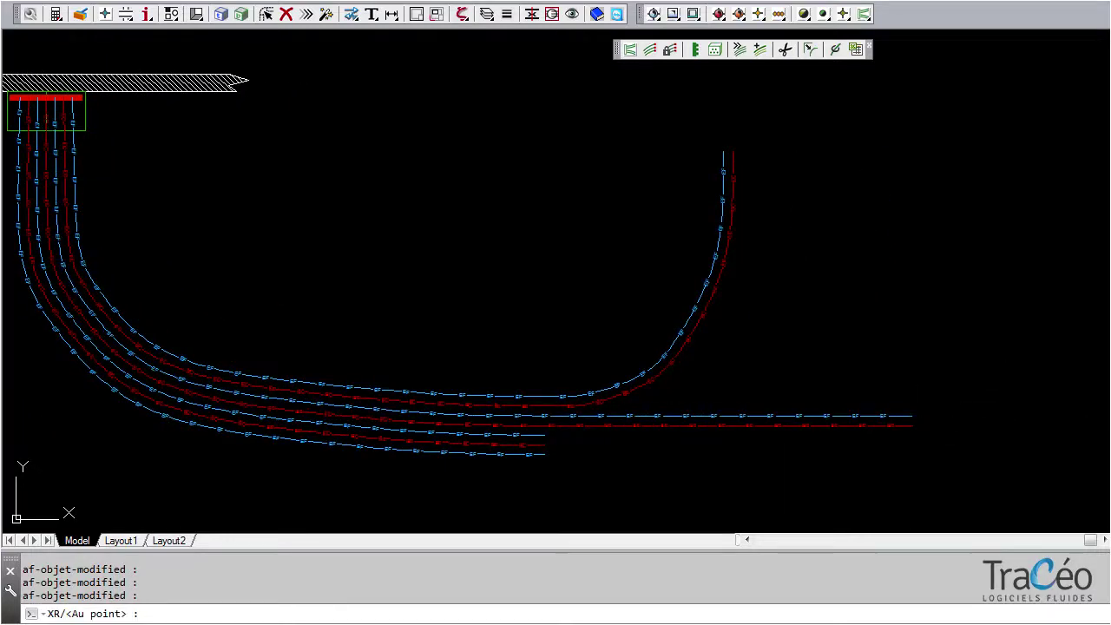
left_click(1046, 337)
left_click(1069, 226)
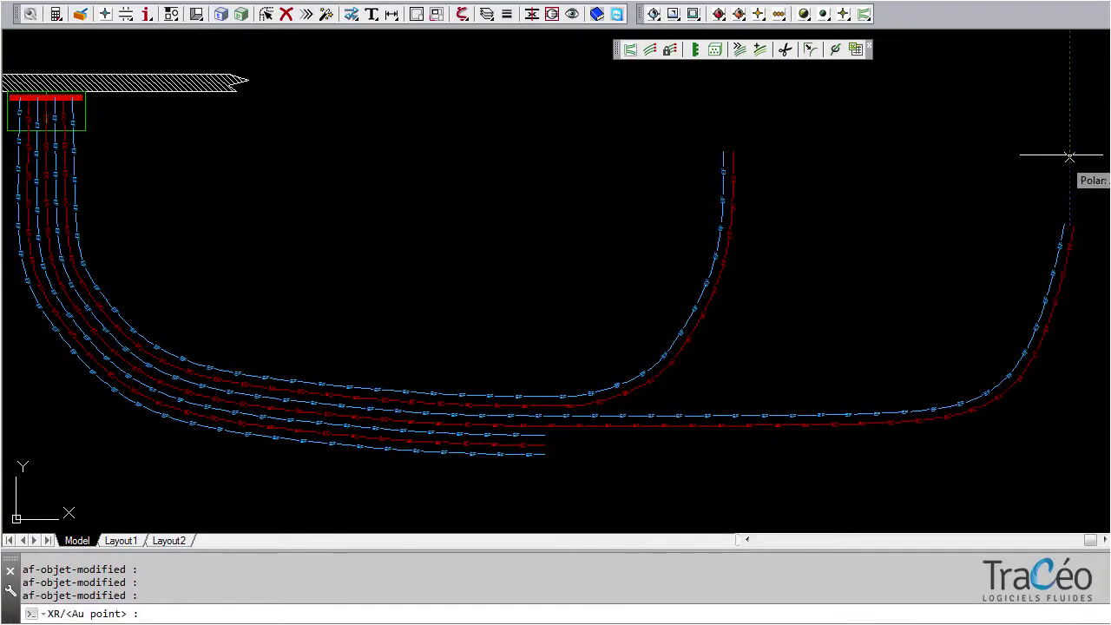
left_click(1063, 148)
Quit and resume without moving the existing run from the three lowest pipes, and extend them straight right beyond the second branch.
right_click(1063, 147)
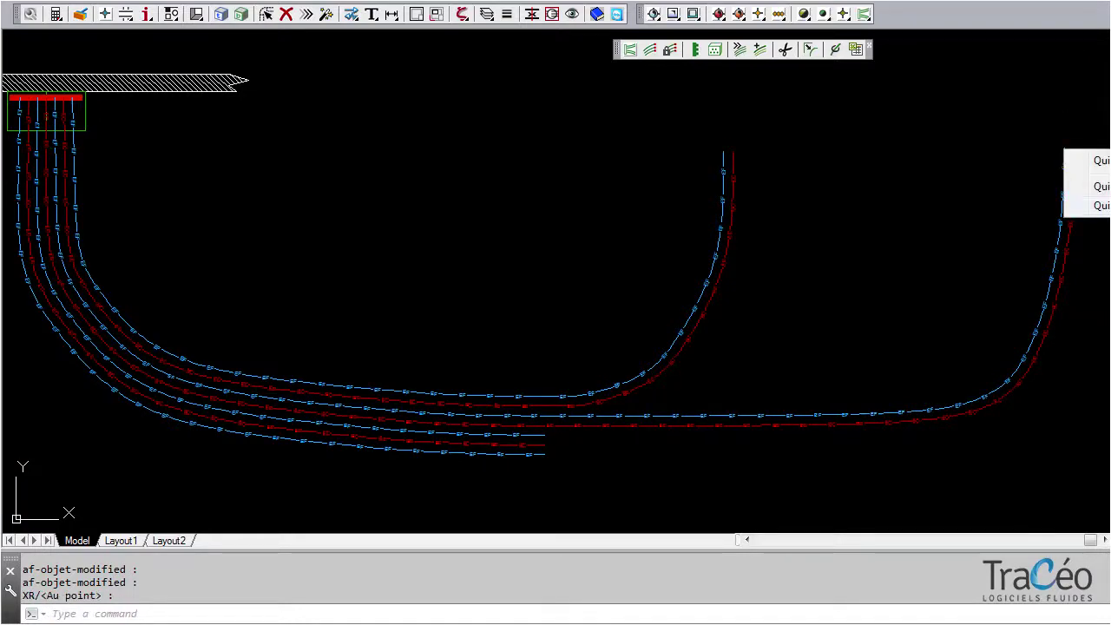
left_click(1095, 205)
left_click(538, 483)
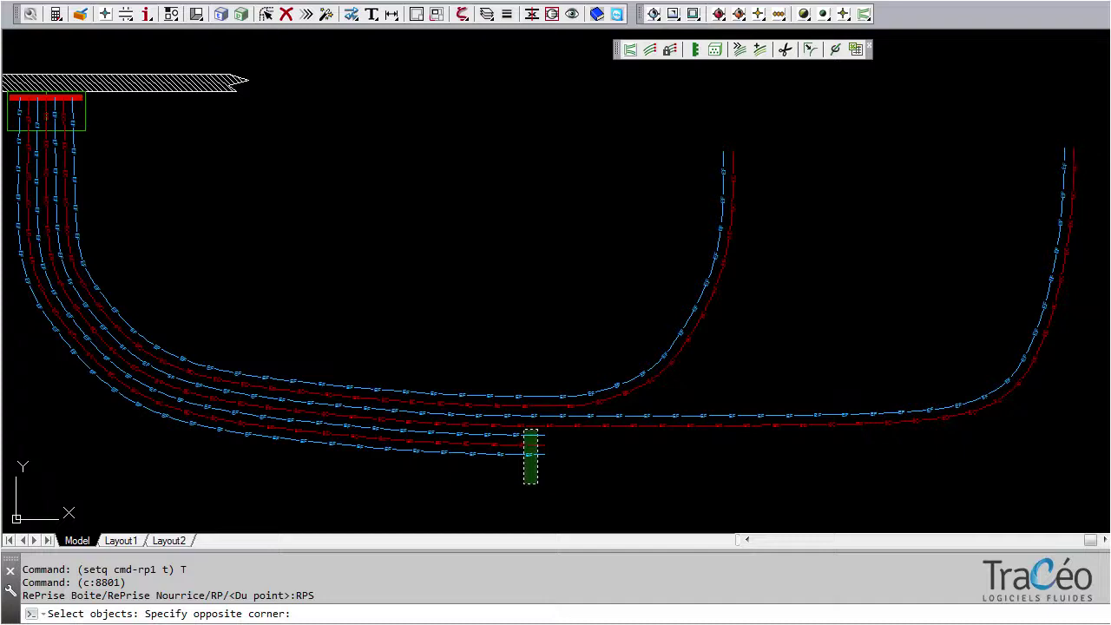
left_click(523, 429)
key("Return")
left_click(576, 446)
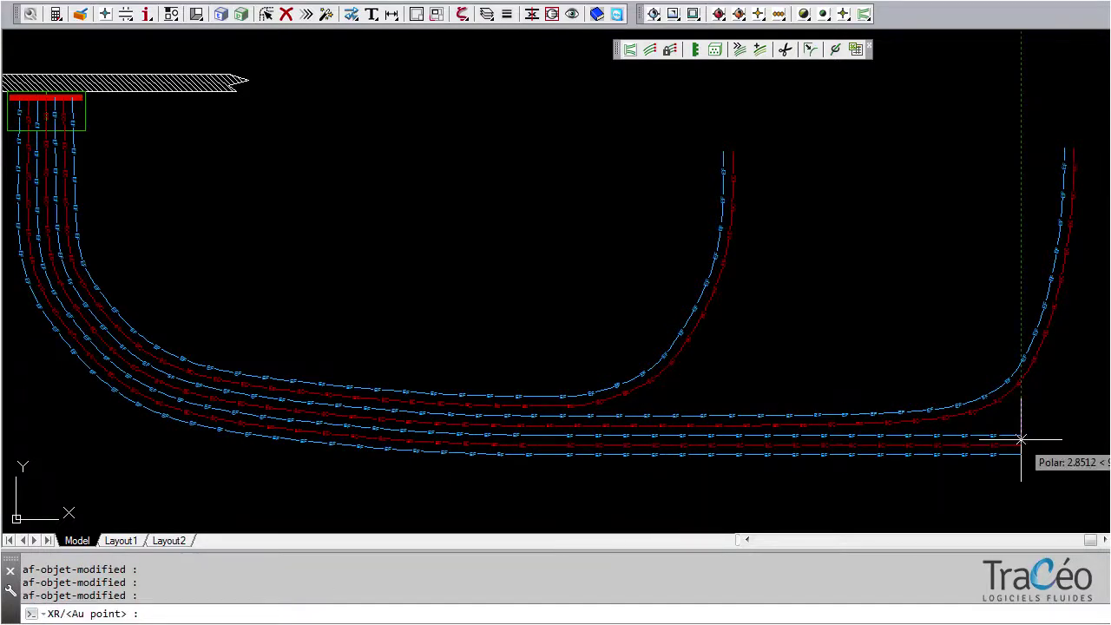
scroll(1021, 441, "down", 4)
mouse_move(1016, 442)
middle_mouse_down()
mouse_move(689, 367)
mouse_move(577, 293)
middle_mouse_up()
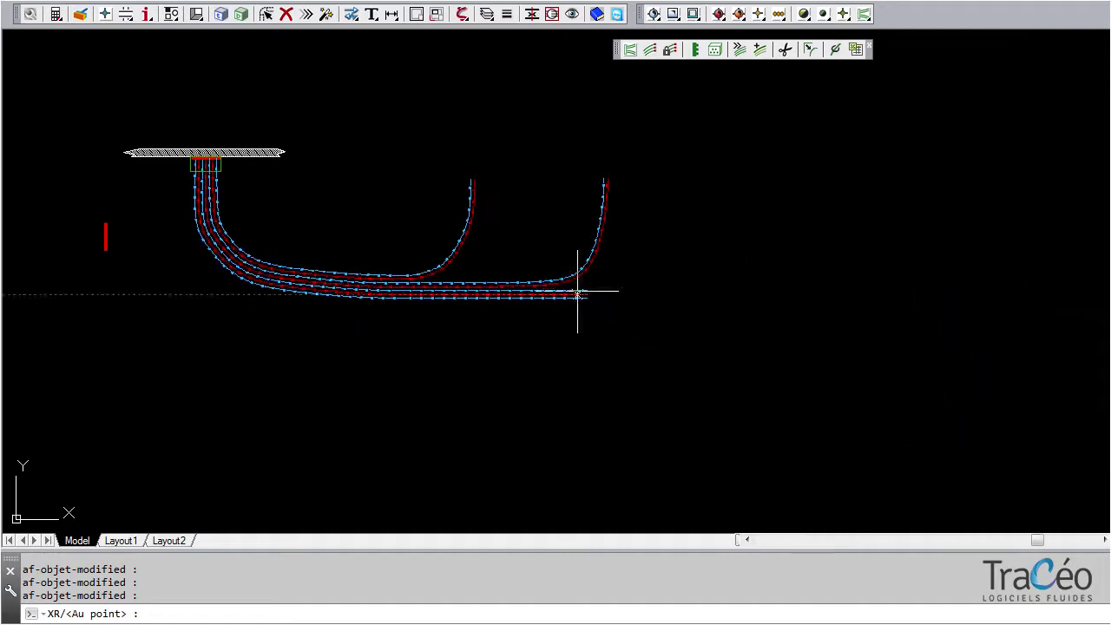
left_click(679, 293)
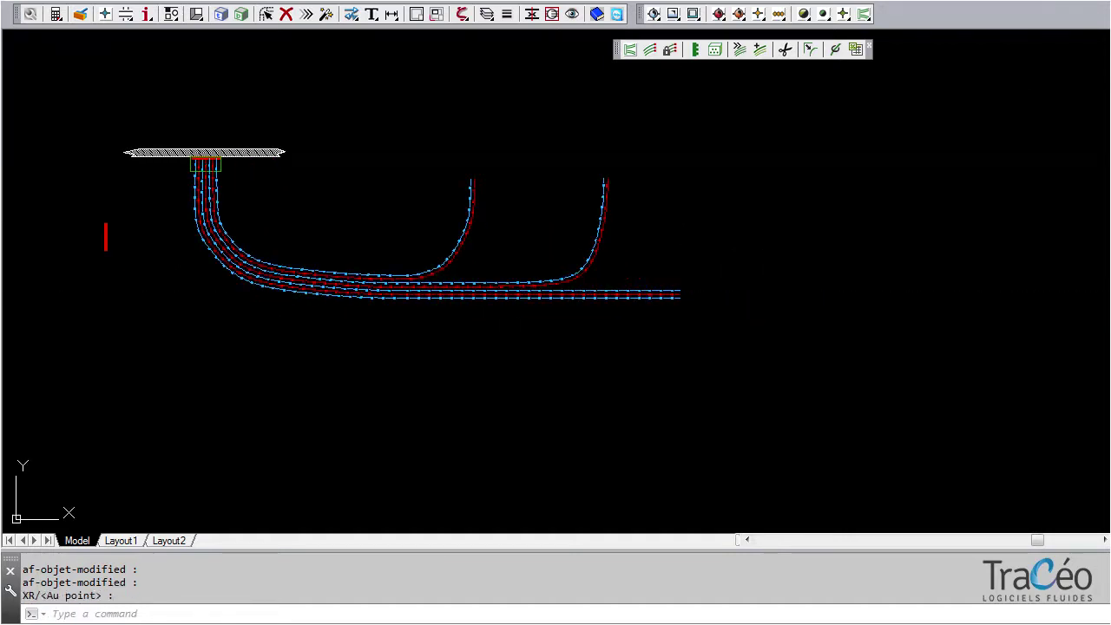
Quit and resume routing from the lowest Eau froide pipe alone, reroute it to curve downward away from the bundle, and end the routing.
right_click(775, 294)
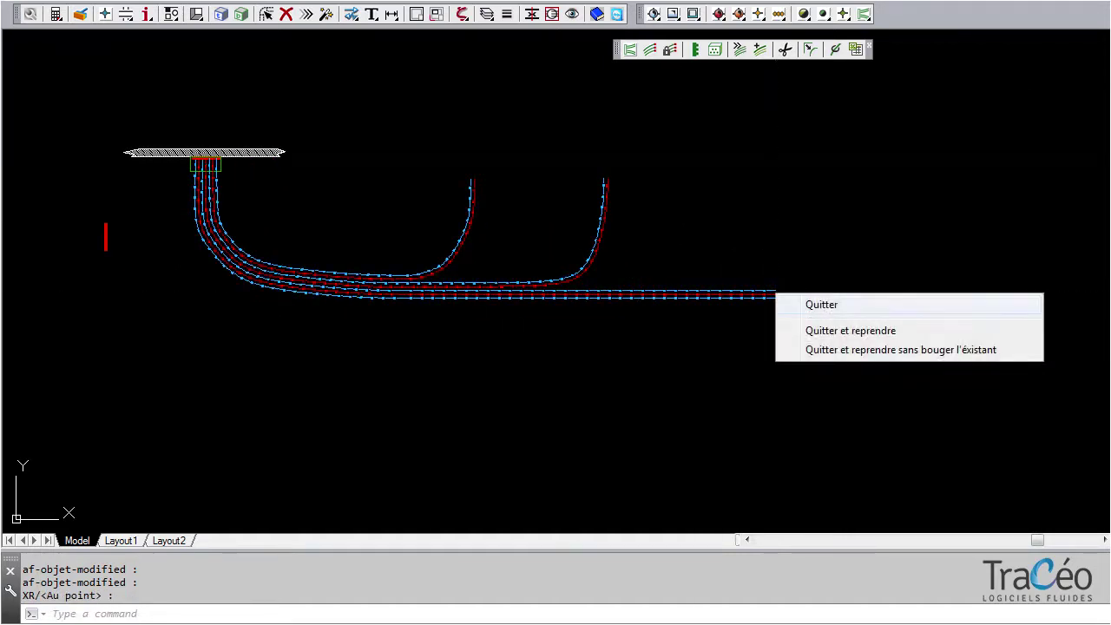
left_click(830, 330)
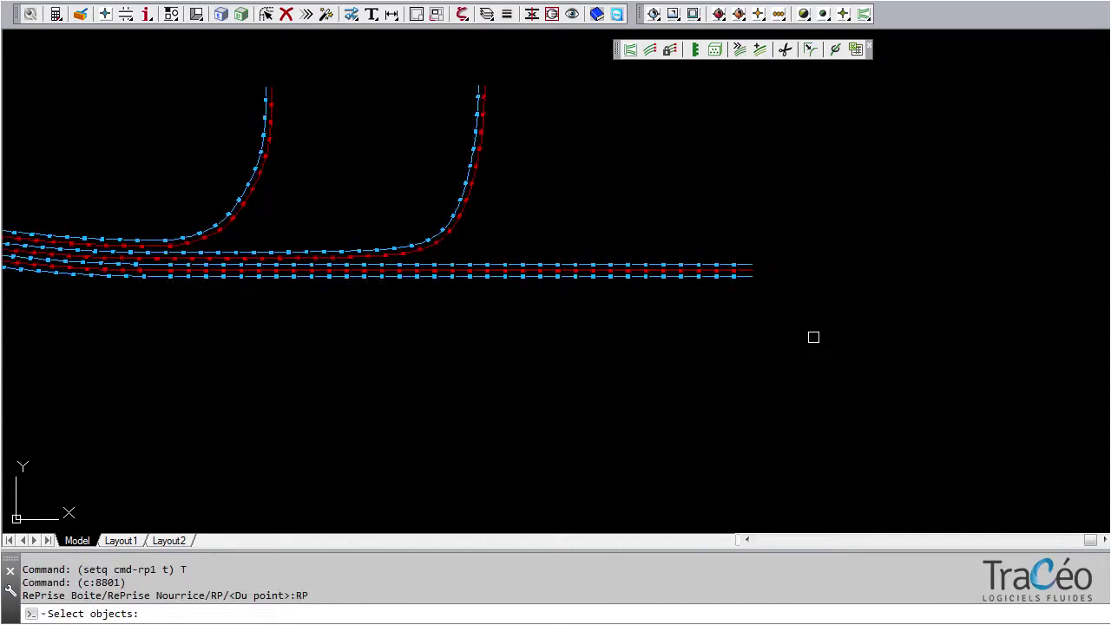
left_click(750, 275)
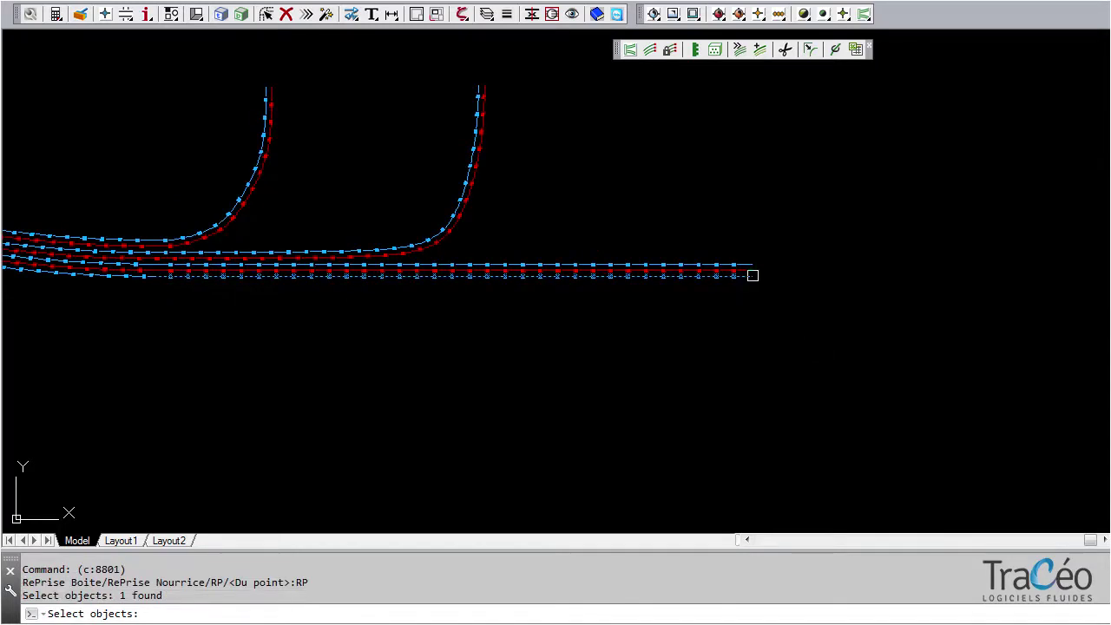
key("Return")
left_click(730, 303)
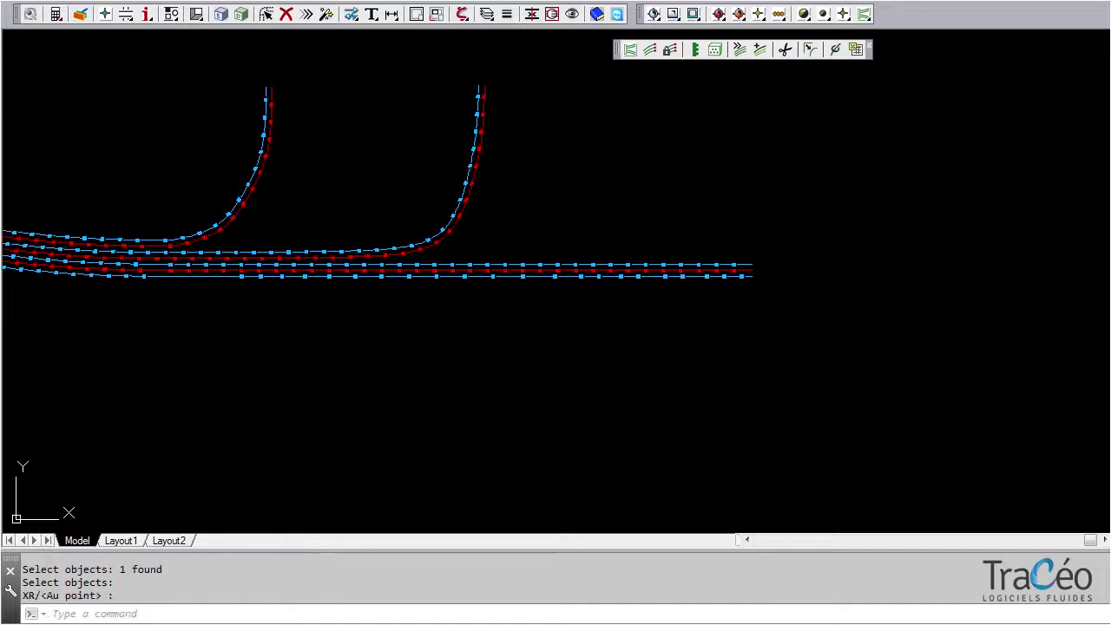
left_click(451, 302)
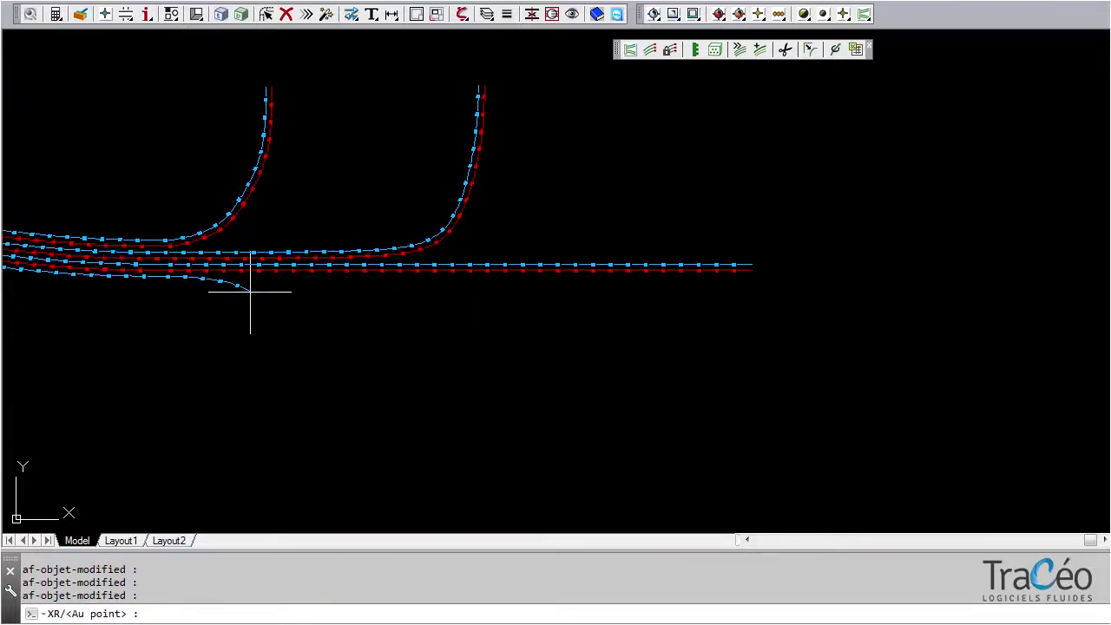
left_click(301, 392)
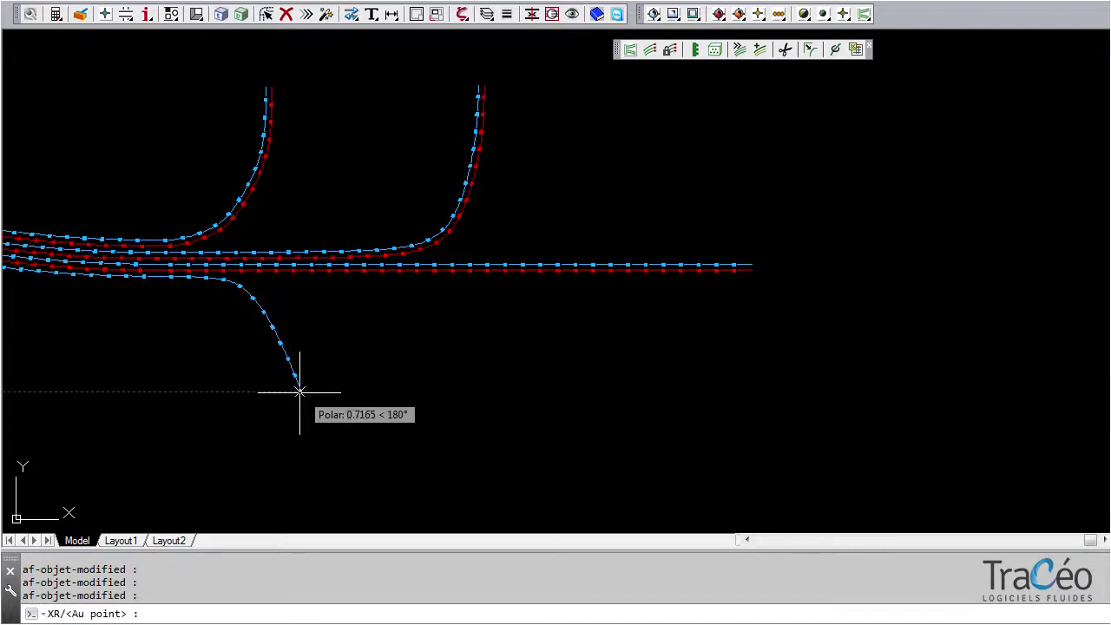
right_click(305, 441)
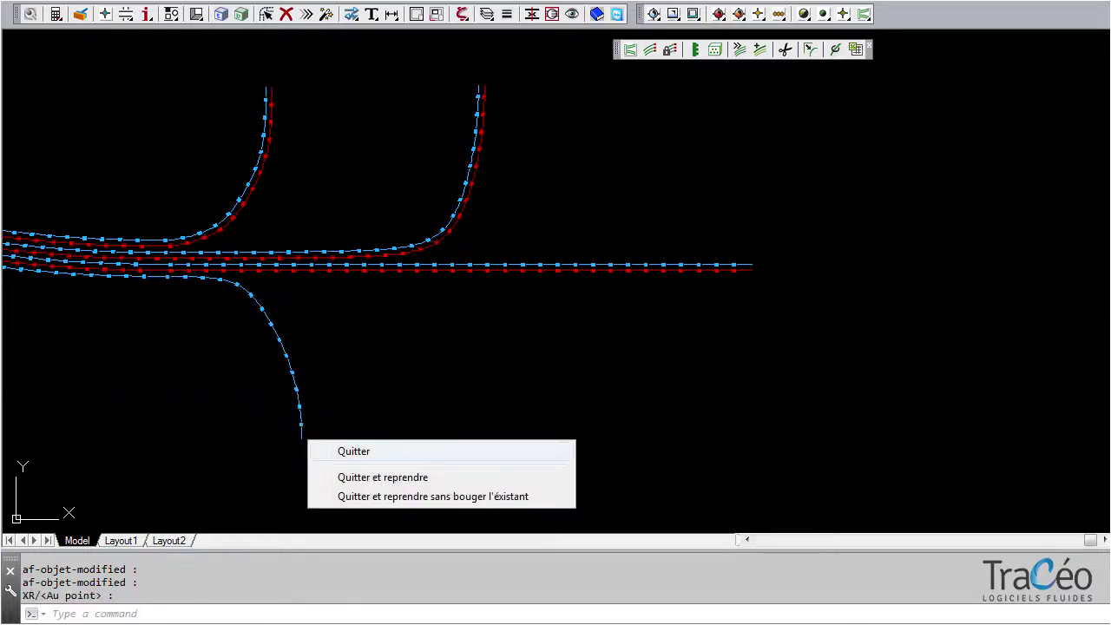
left_click(350, 451)
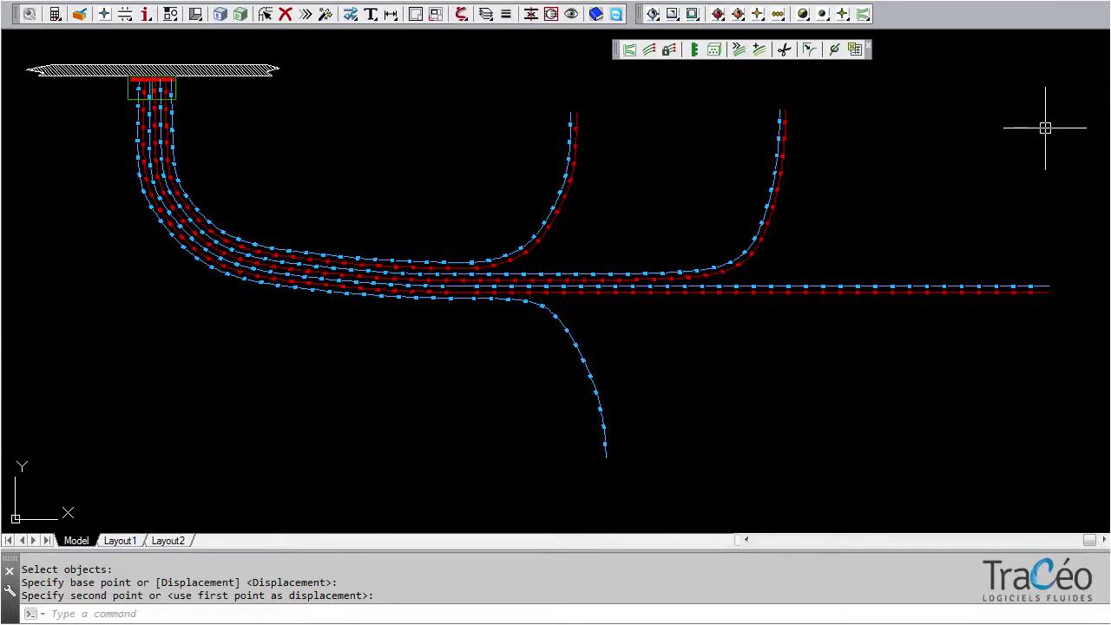
Add a parallel pipe by offsetting the outermost Eau froide pipe to the outer side of the bundle.
left_click(759, 49)
left_click(142, 191)
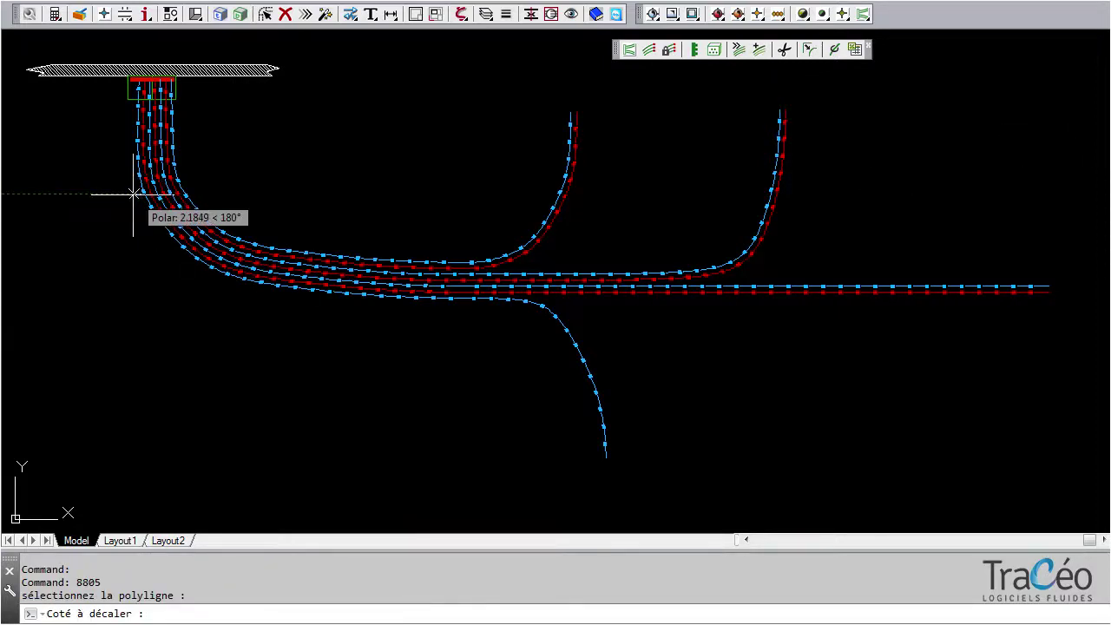
left_click(131, 195)
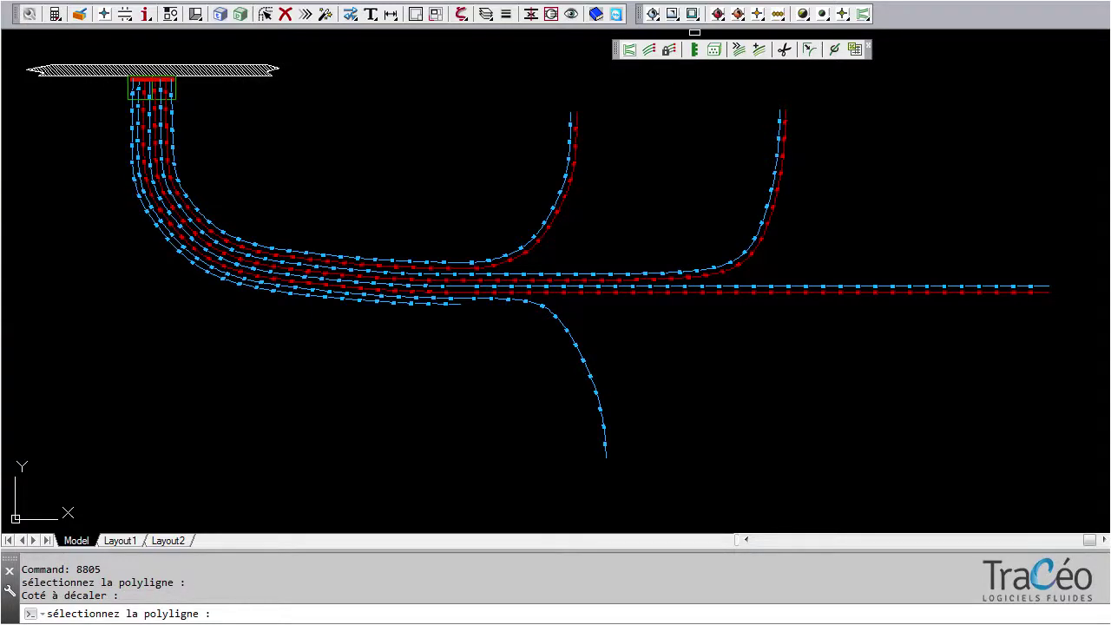
Resume routing from the free end of the added outer pipe, curve it down to a vertical run, end the routing and save the drawing.
left_click(649, 50)
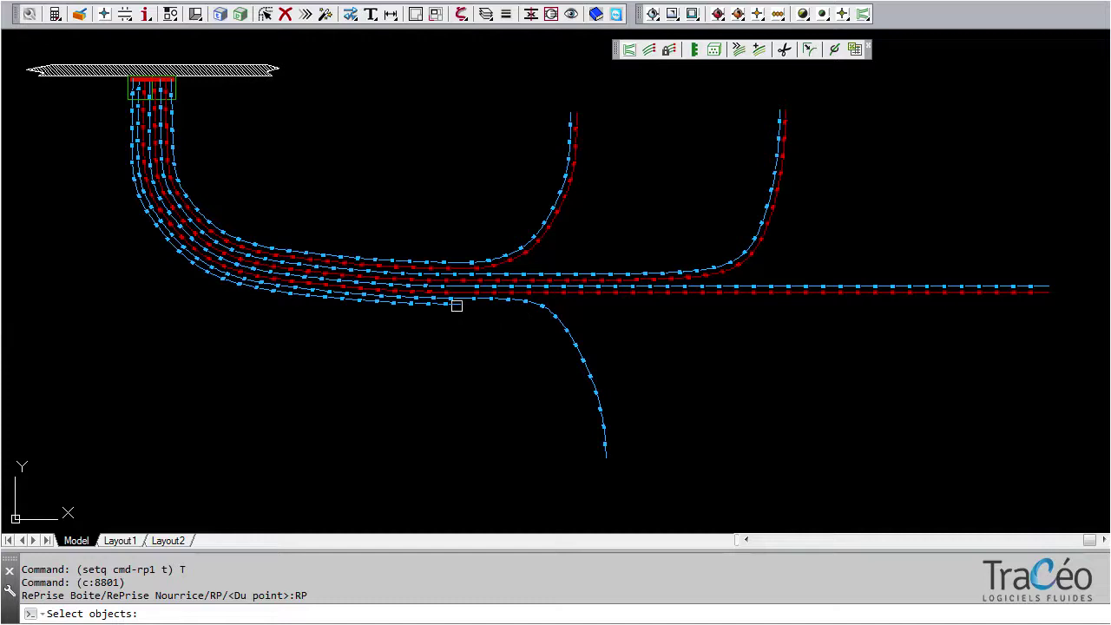
left_click(455, 304)
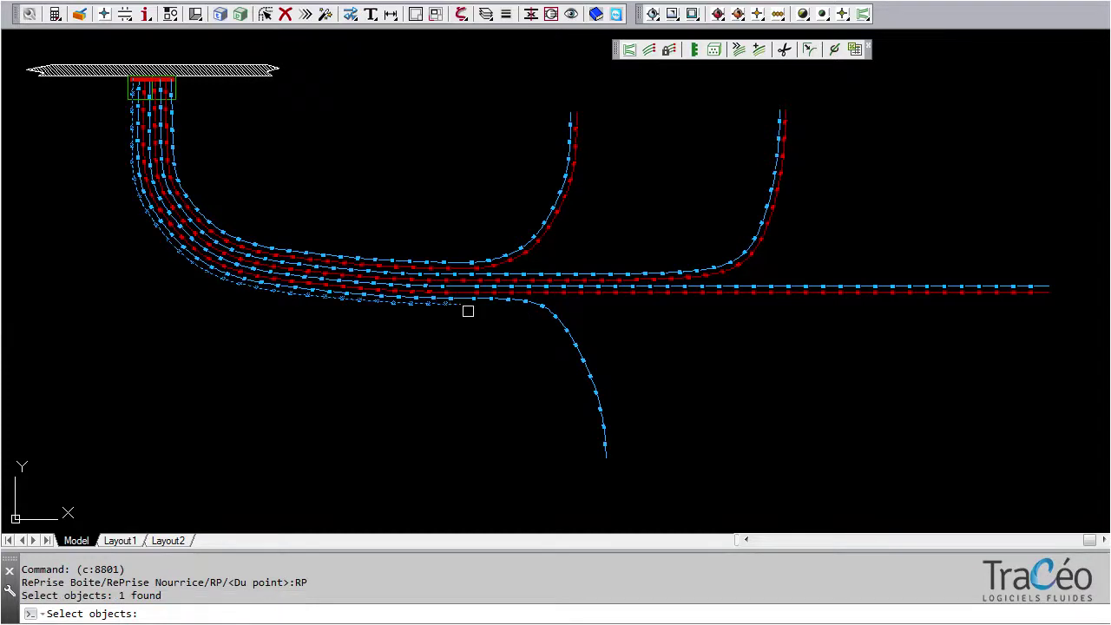
key("Return")
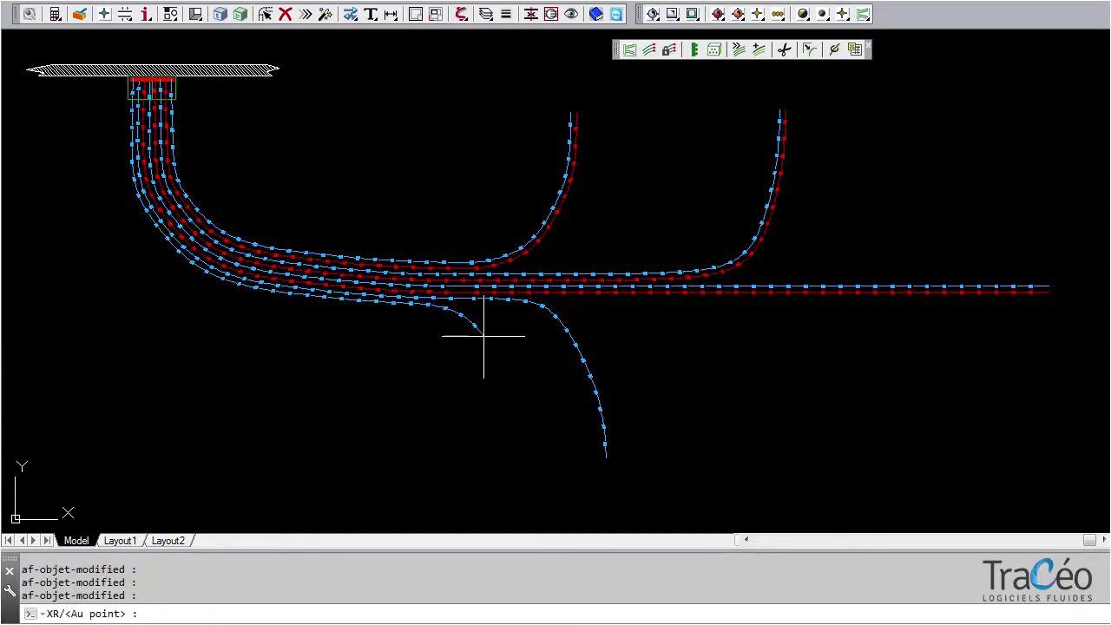
left_click(497, 386)
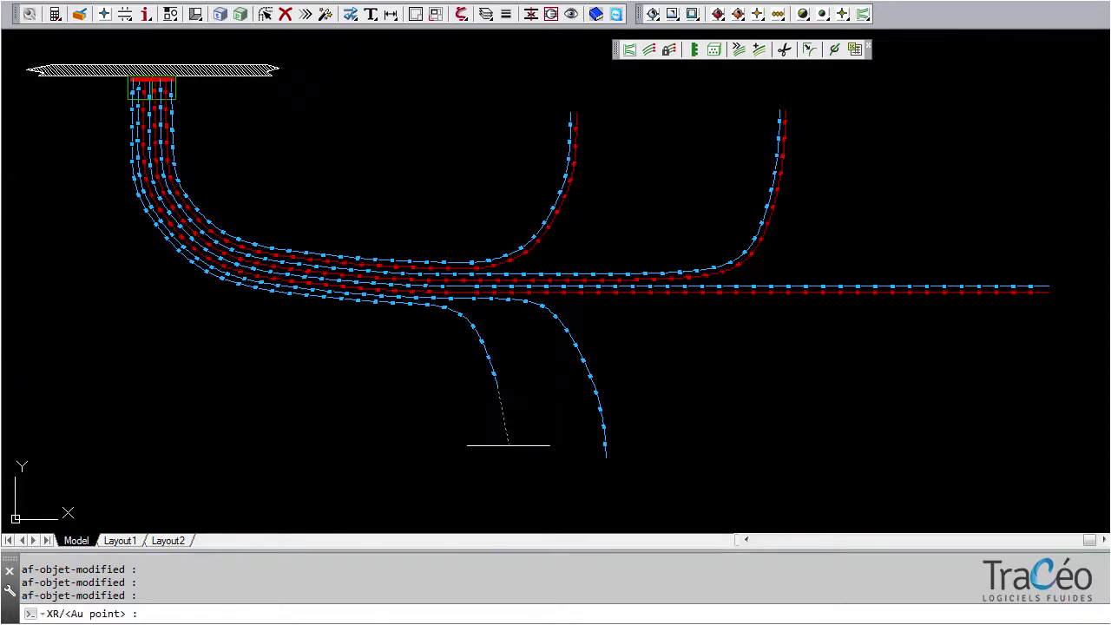
left_click(497, 460)
right_click(502, 466)
left_click(520, 477)
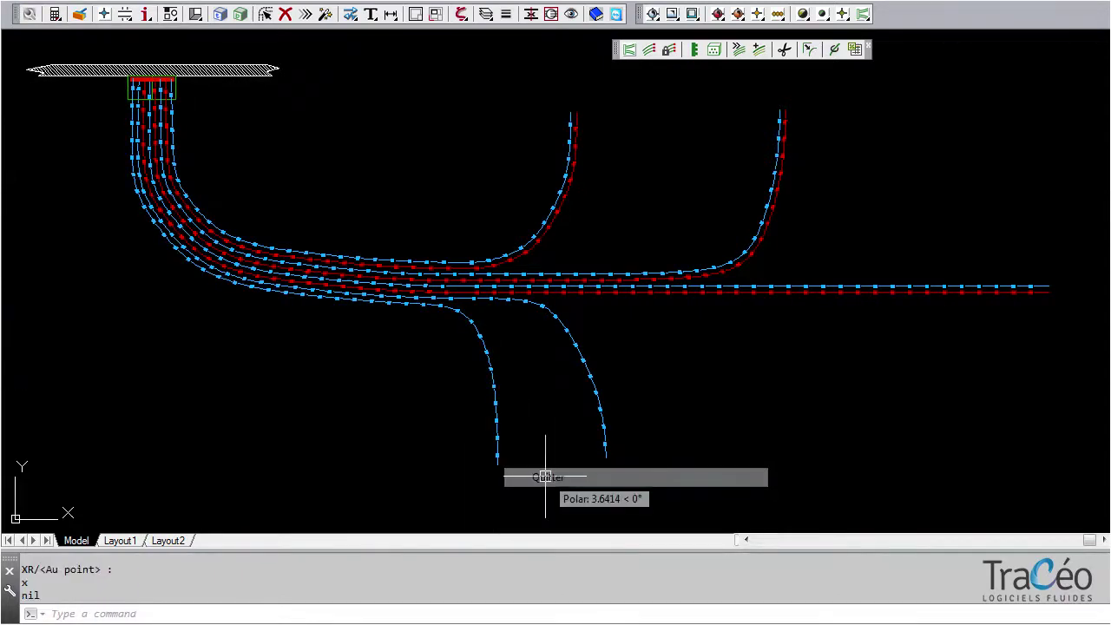
key("ctrl+s")
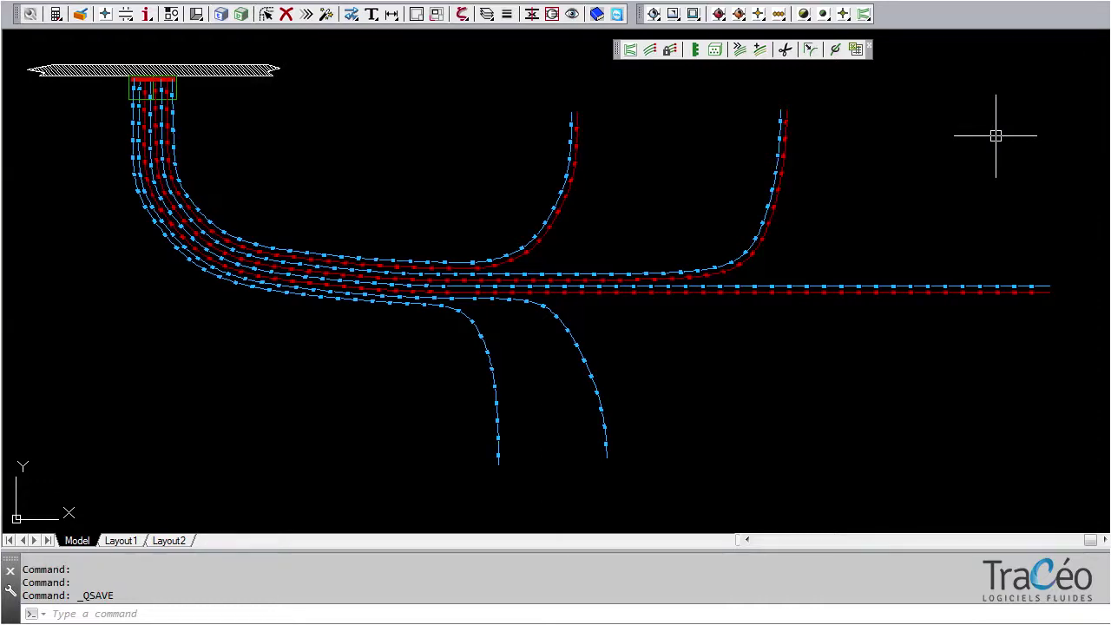
Assign a MULTICOUCHE diameter to the hot and cold pipes of the upward branches and the straight horizontal run.
left_click(835, 49)
left_click(835, 50)
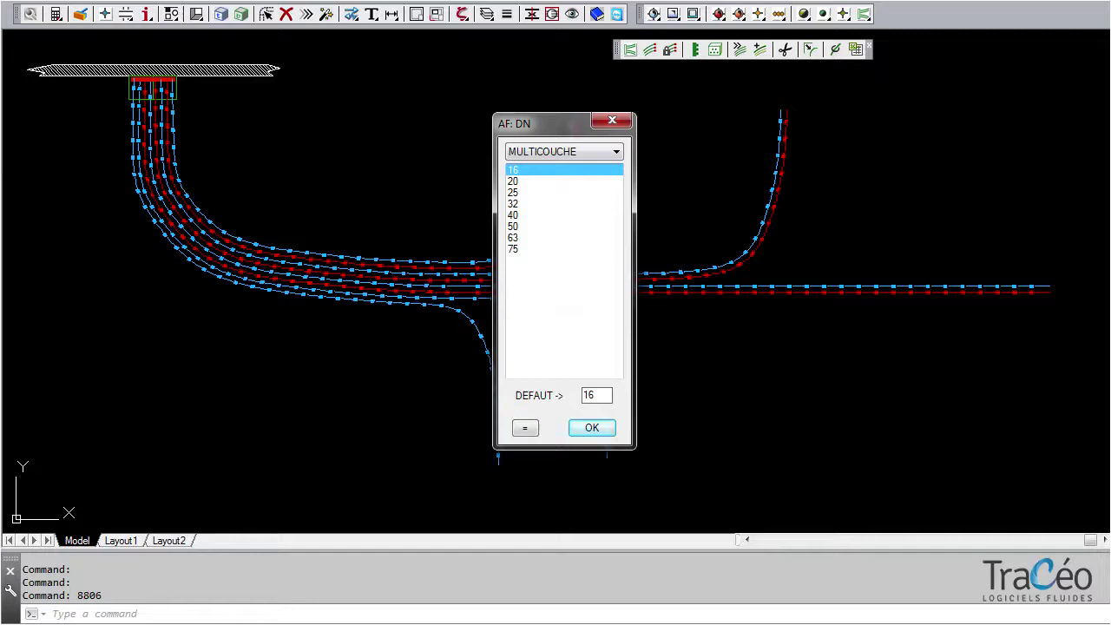
left_click(555, 192)
left_click(592, 428)
left_click(543, 137)
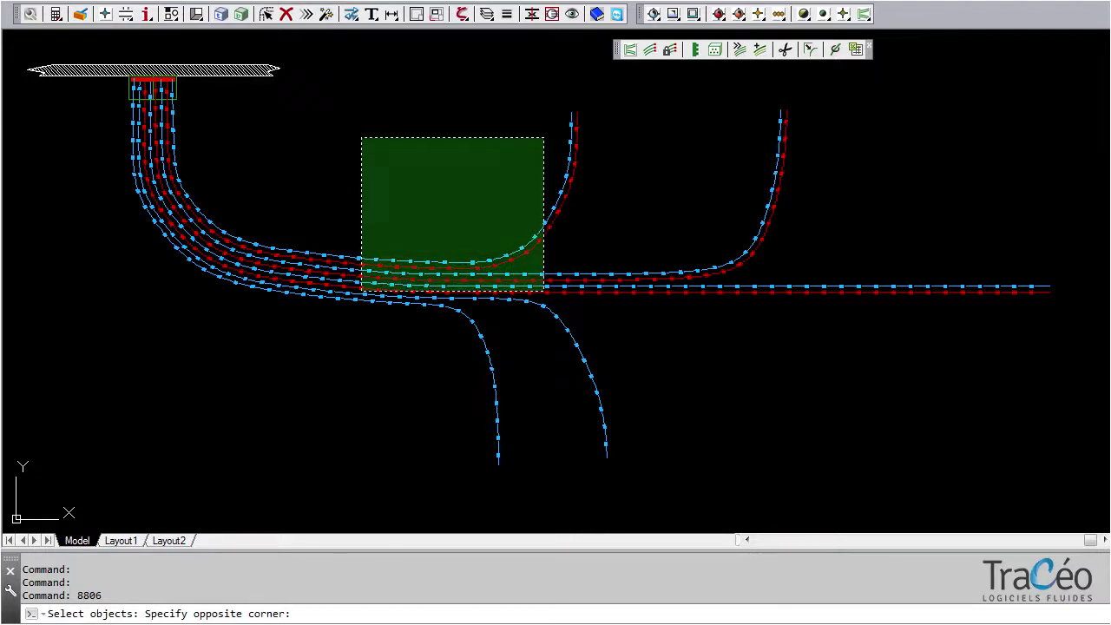
left_click(362, 290)
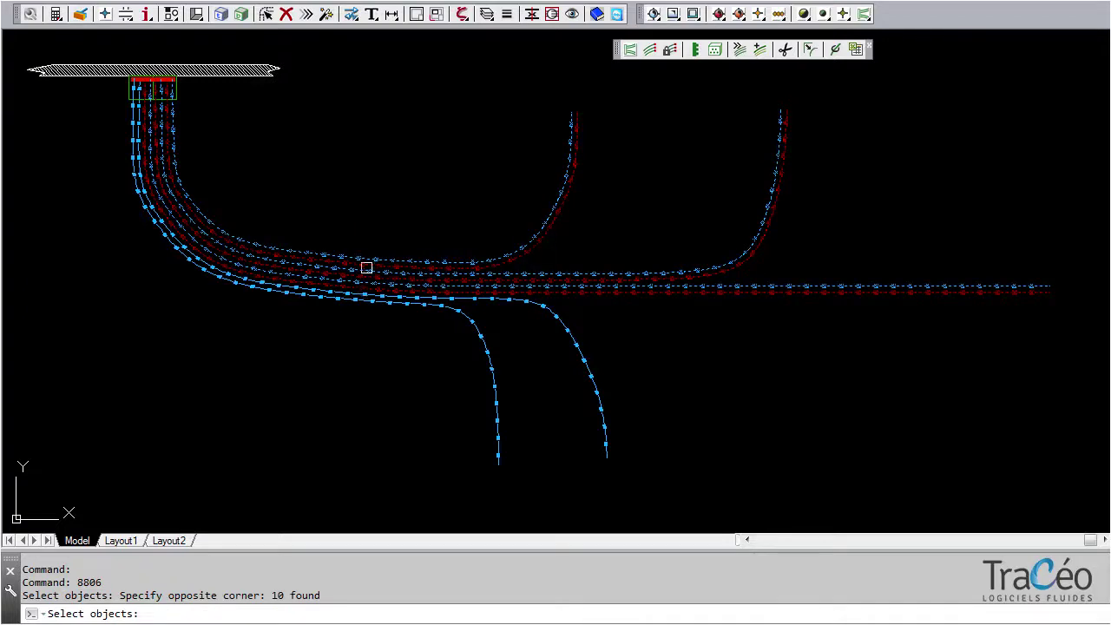
key("Return")
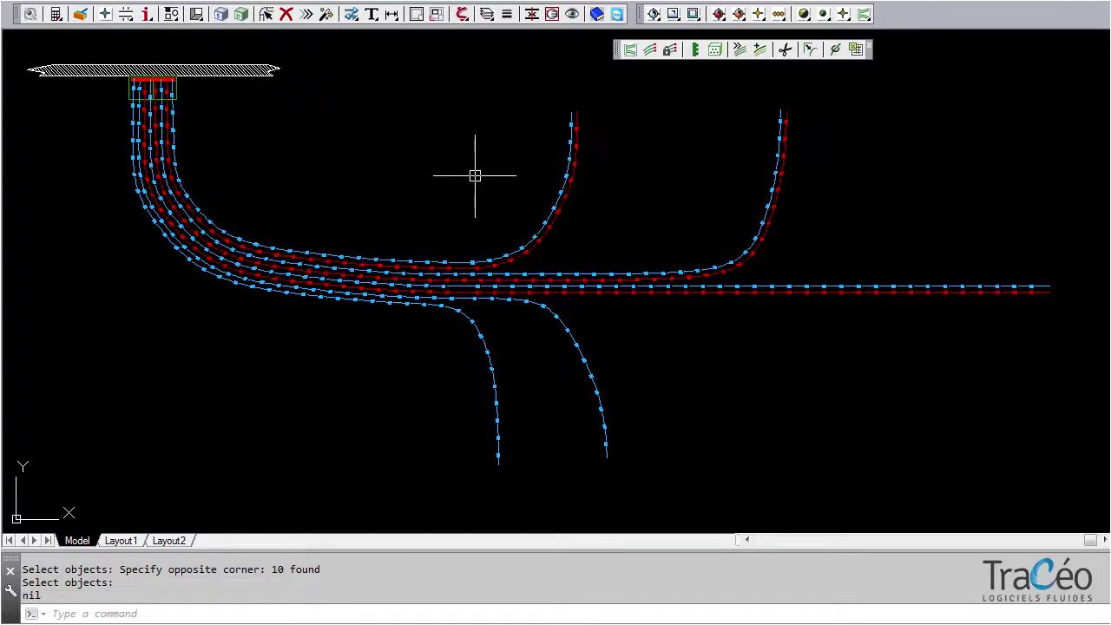
Assign the MULTICOUCHE diameter 20 to the two Eau froide pipes that branch downward.
left_click(835, 50)
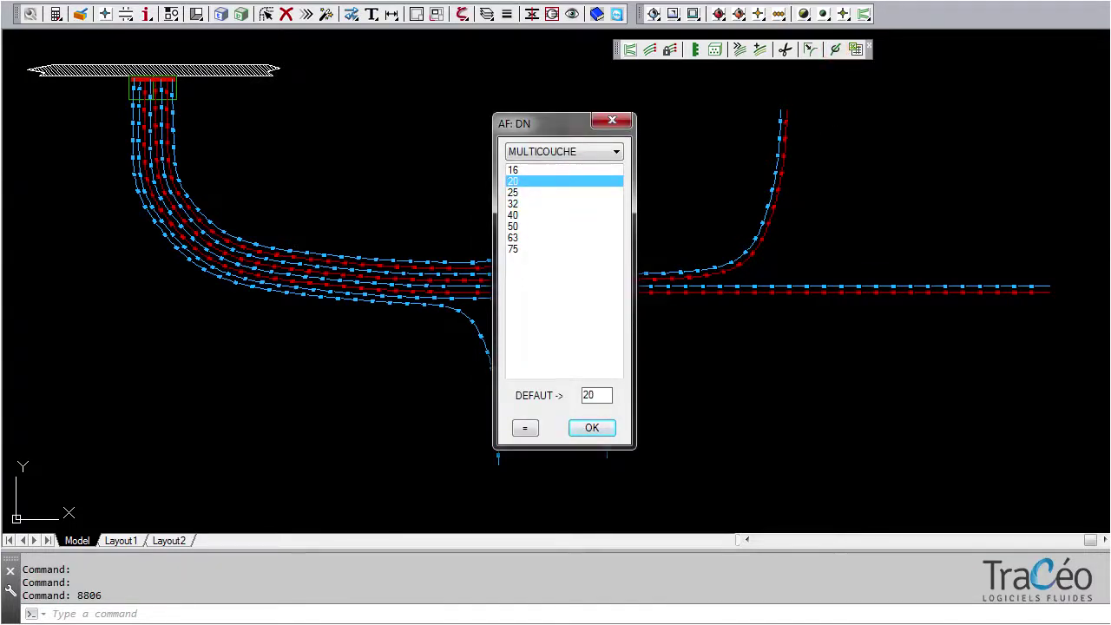
left_click(591, 427)
left_click(452, 347)
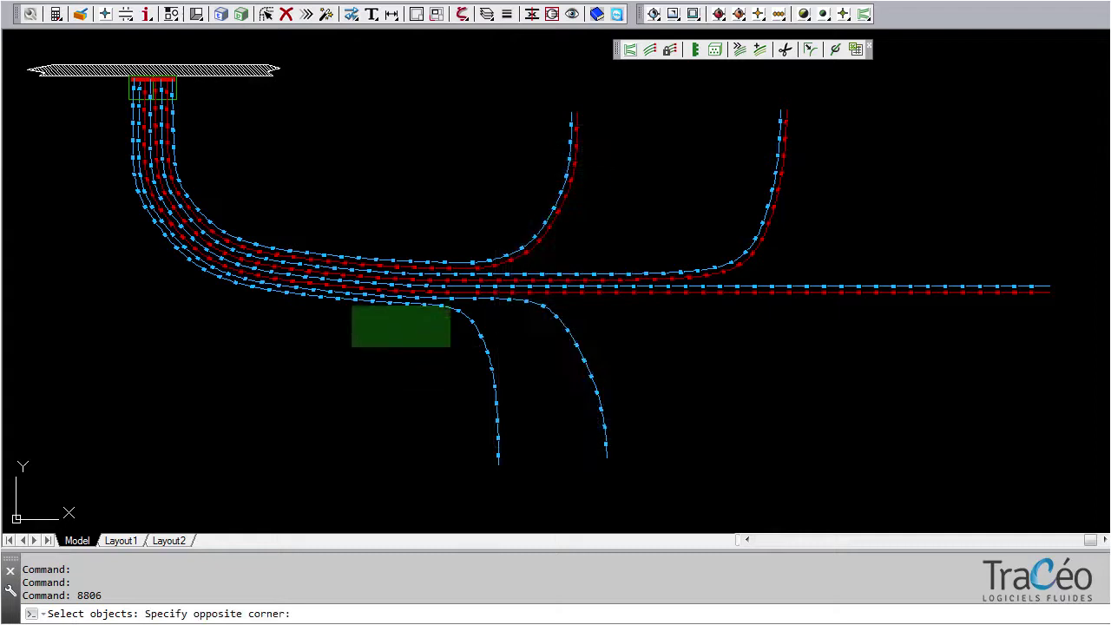
left_click(345, 294)
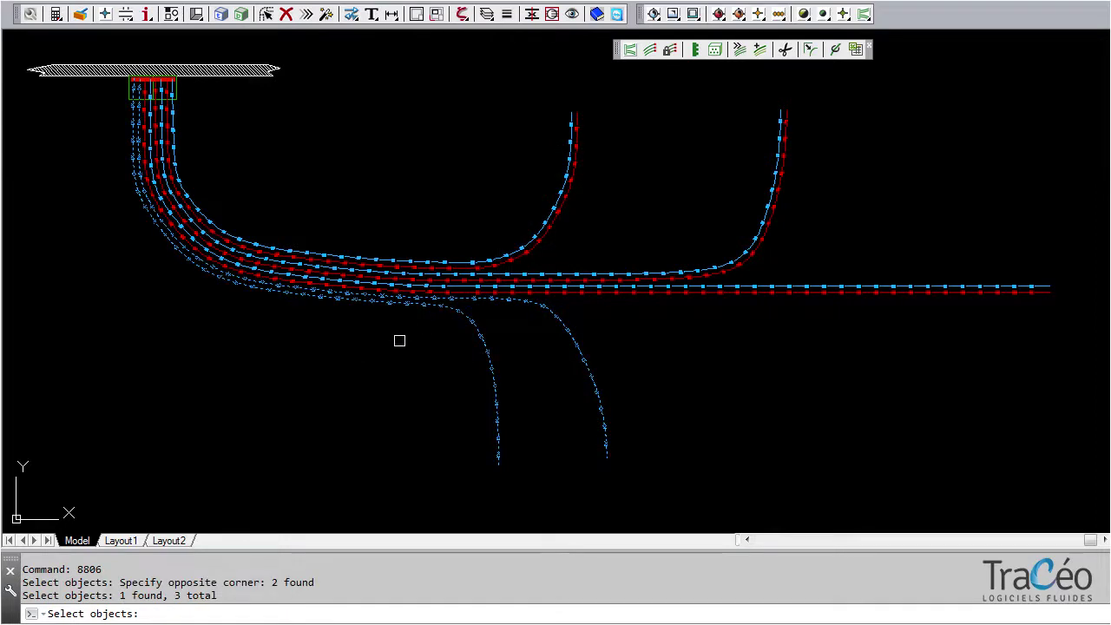
key("Return")
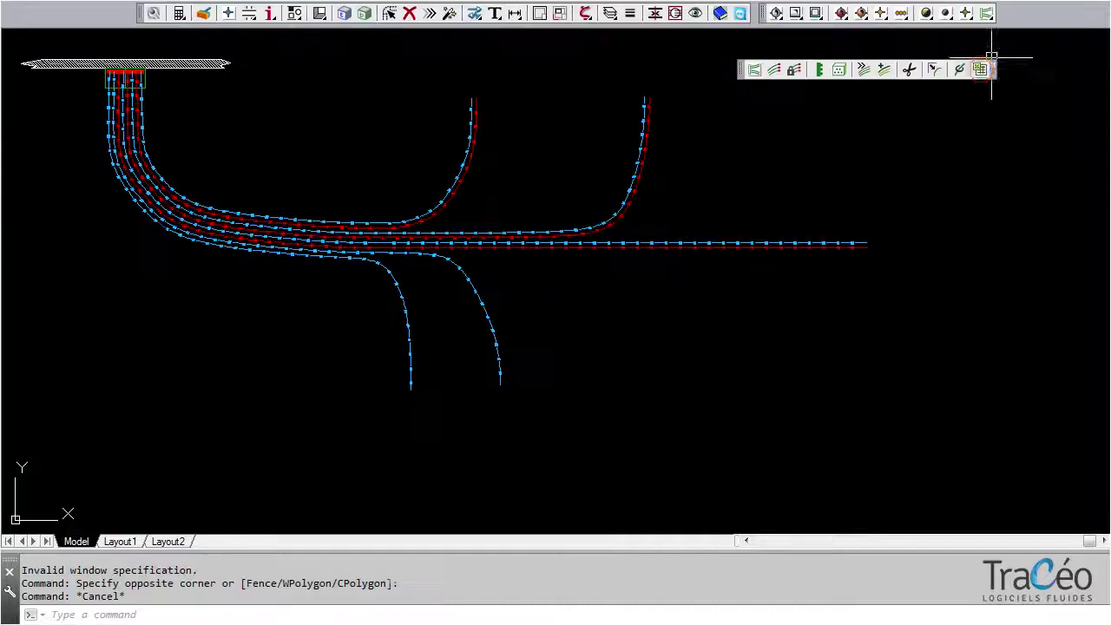
Open the quantity takeoff for the hydrocâblé networks.
left_click(979, 70)
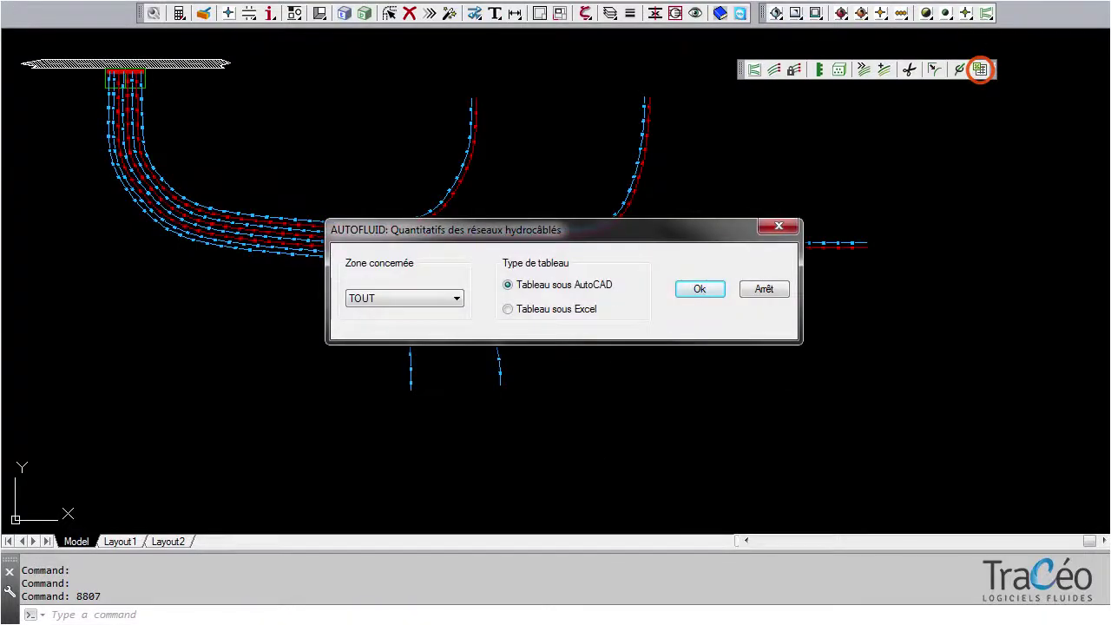